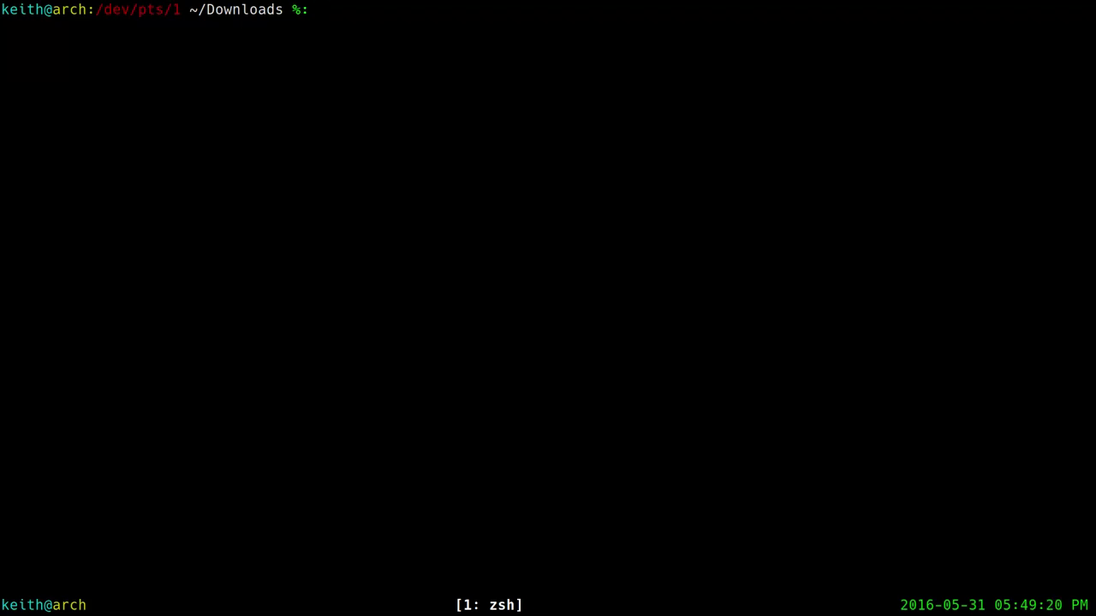
# Switch from the zsh terminal to the browser showing the Freedoom download page.
pyautogui.hotkey('alt', 'Tab')
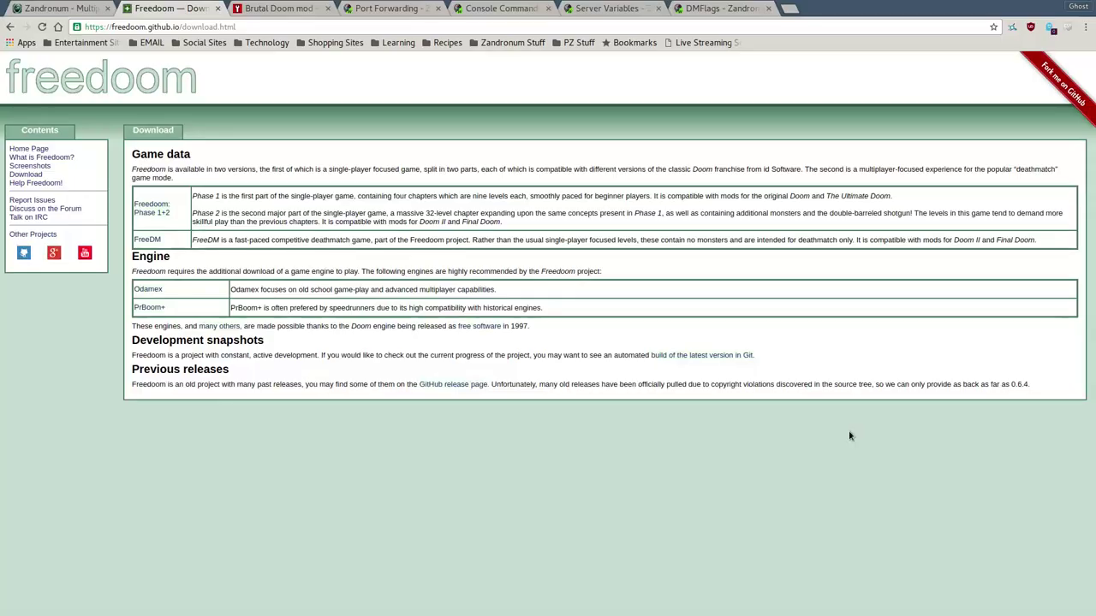
# Look over the Zandronum home page, then return to the zsh terminal in ~/Downloads.
pyautogui.click(47, 7)
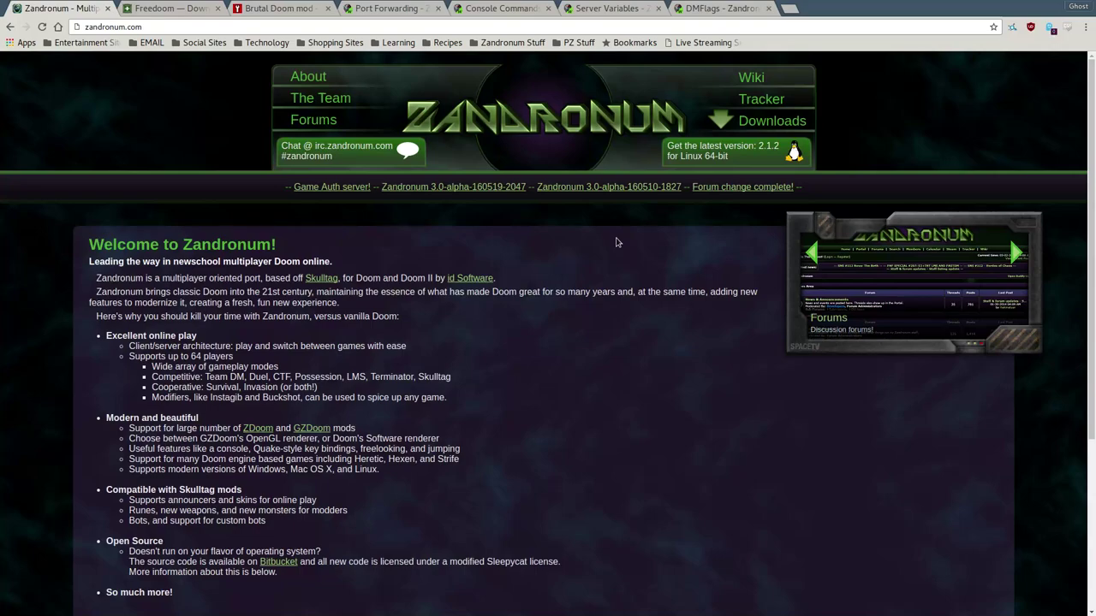
pyautogui.hotkey('alt', 'Tab')
pyautogui.hotkey('alt', 'Tab')
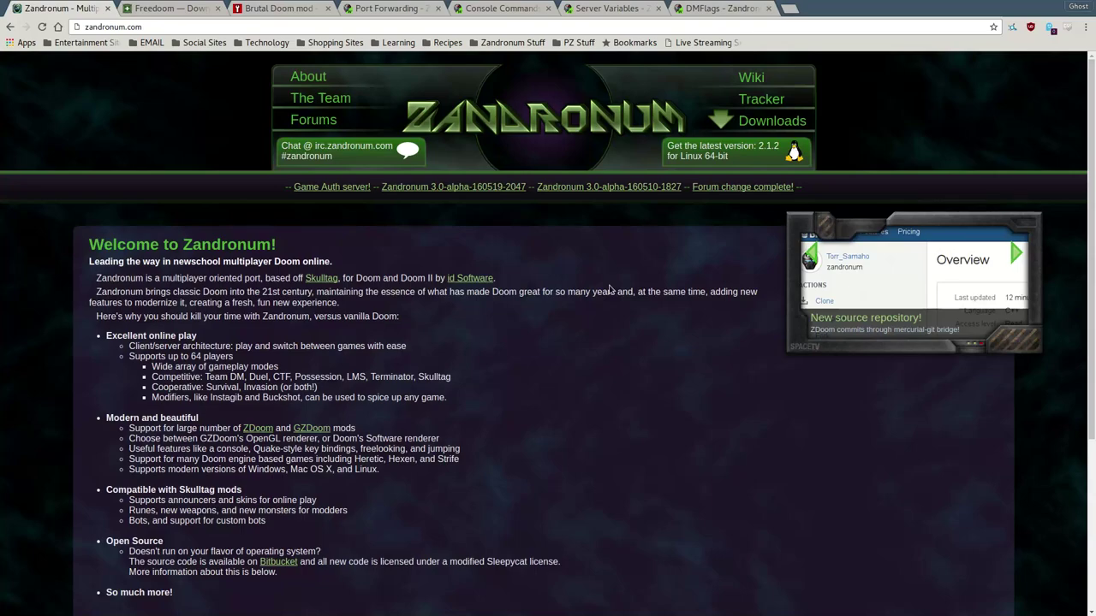
pyautogui.hotkey('alt', 'Tab')
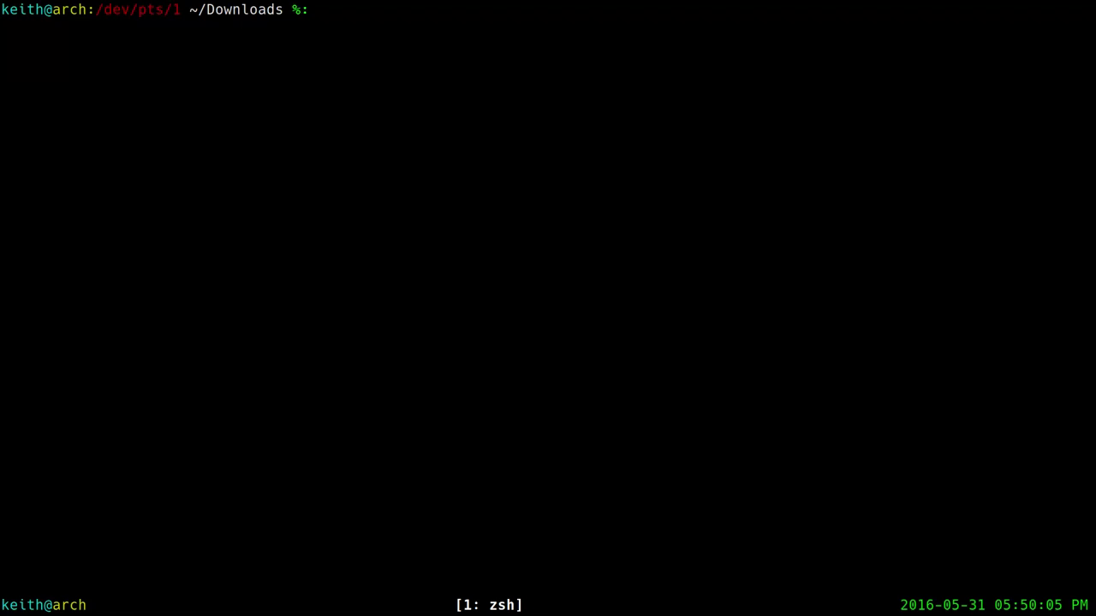
# List the Downloads folder to find the Zandronum archive's file name.
pyautogui.write('ls')
pyautogui.press('Return')
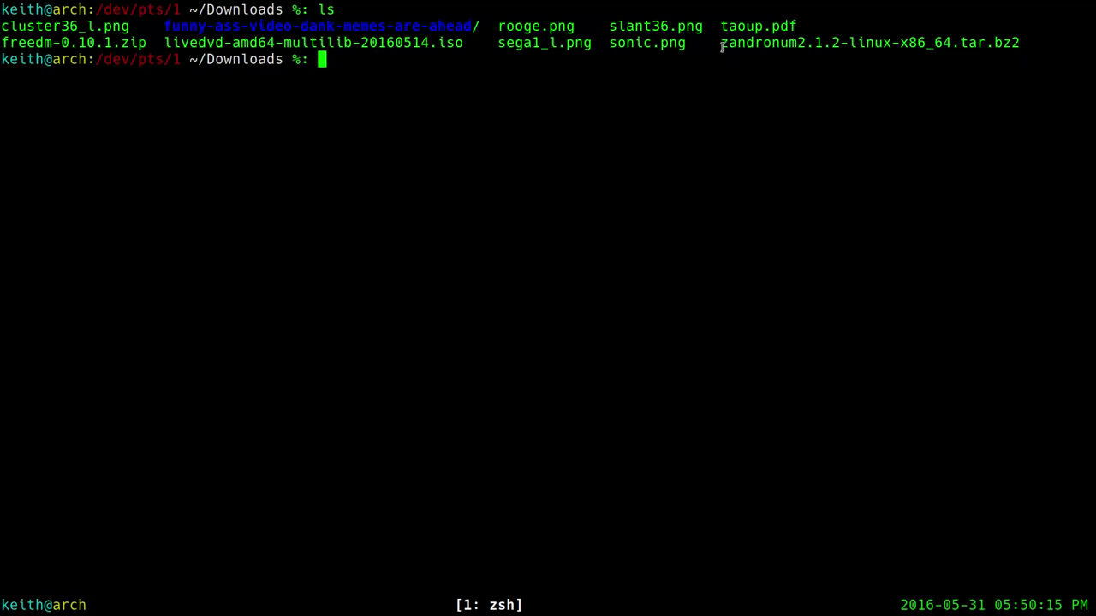
pyautogui.moveTo(721, 42); pyautogui.dragTo(1019, 43)
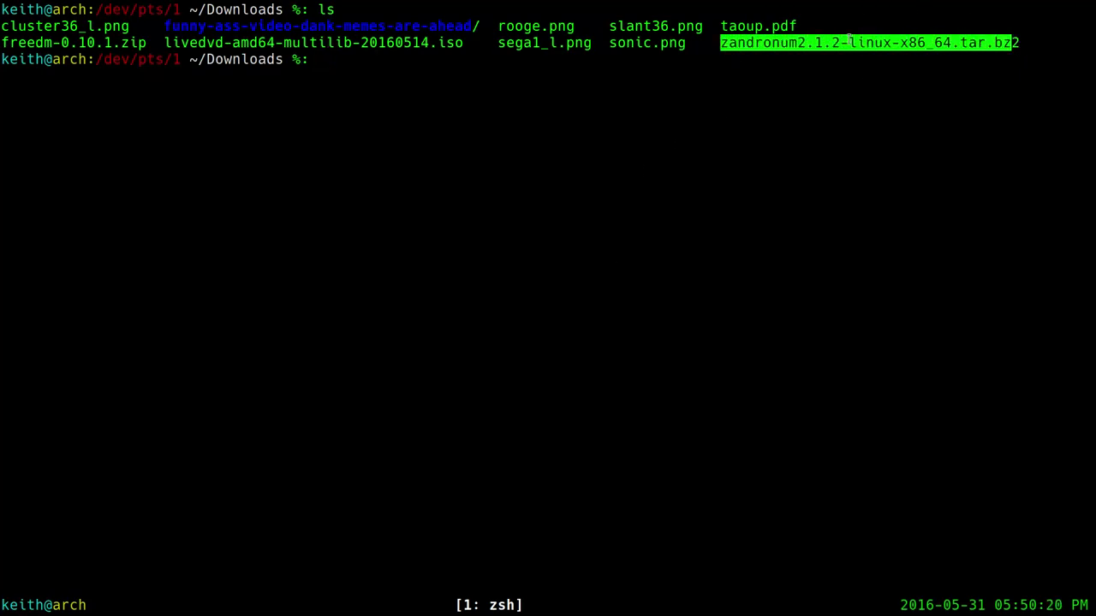
pyautogui.click(606, 139)
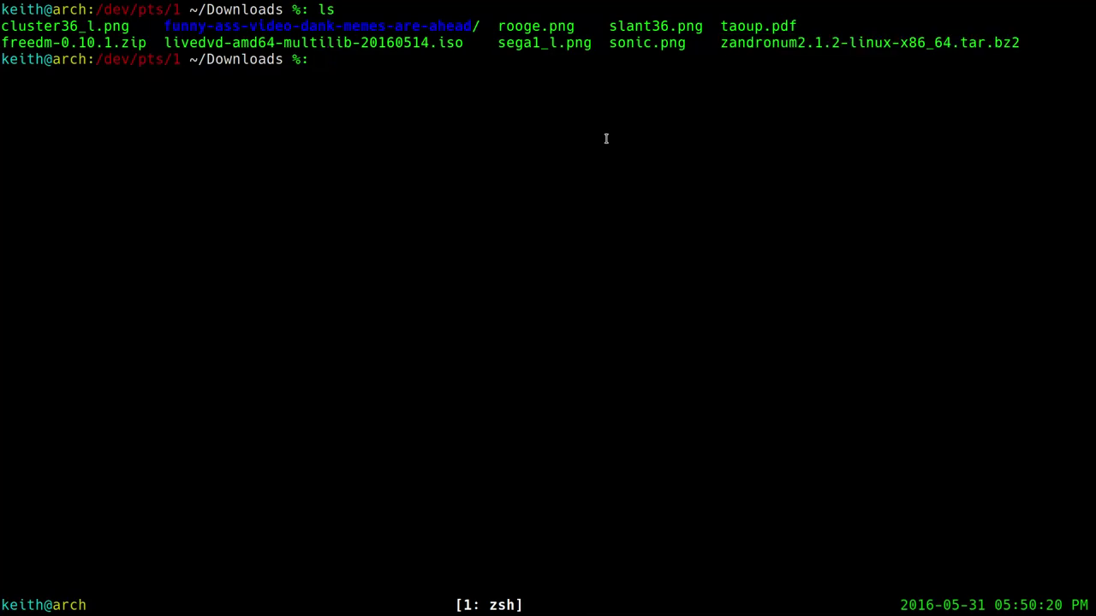
pyautogui.write('mkdir zandronu')
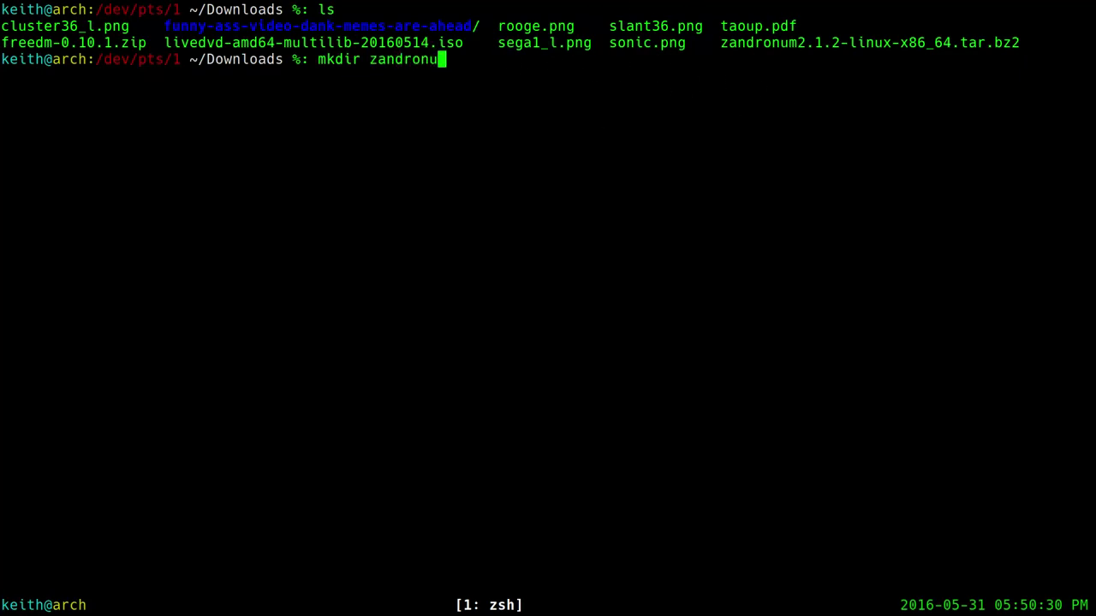
# Create a new folder named zandronum-2.1.2 with mkdir.
pyautogui.write('m-se')
pyautogui.press('BackSpace')
pyautogui.press('BackSpace')
pyautogui.write('2.1.2')
pyautogui.press('Return')
# Move zandronum2.1.2-linux-x86_64.tar.bz2 into the zandronum-2.1.2 folder.
pyautogui.write('mv')
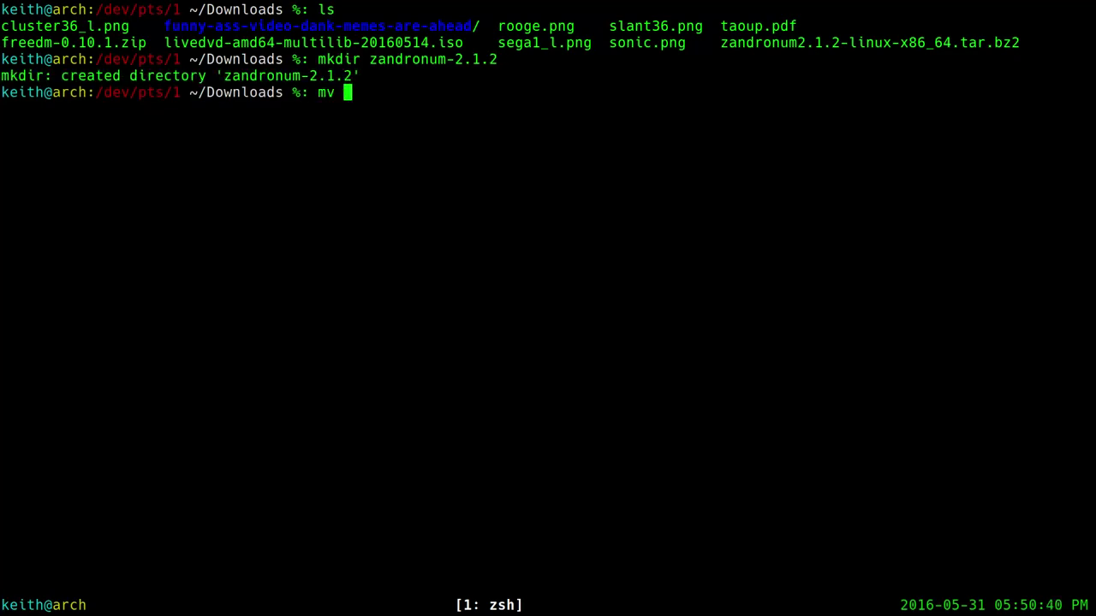
pyautogui.press('Tab')
pyautogui.press('Tab')
pyautogui.press('Tab')
pyautogui.press('Tab')
pyautogui.press('Tab')
pyautogui.press('Tab')
pyautogui.press('Tab')
pyautogui.press('Tab')
pyautogui.press('Tab')
pyautogui.press('Tab')
pyautogui.press('Tab')
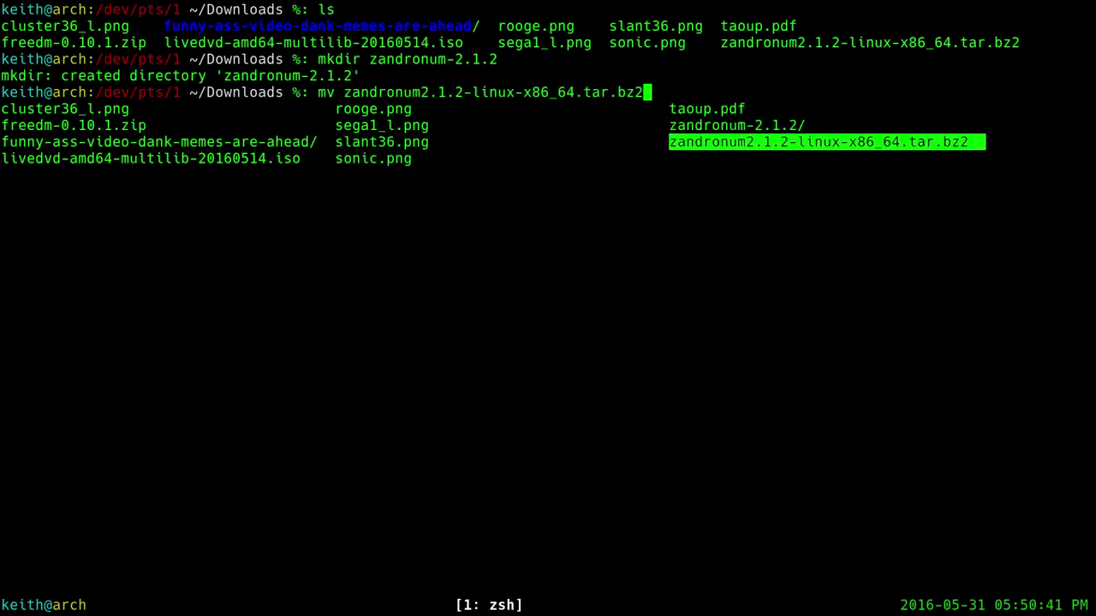
pyautogui.press('Tab')
pyautogui.press('Tab')
pyautogui.press('Tab')
pyautogui.press('Tab')
pyautogui.press('Tab')
pyautogui.press('Tab')
pyautogui.press('Tab')
pyautogui.press('Tab')
pyautogui.press('Tab')
pyautogui.press('Tab')
pyautogui.press('Tab')
pyautogui.press('Tab')
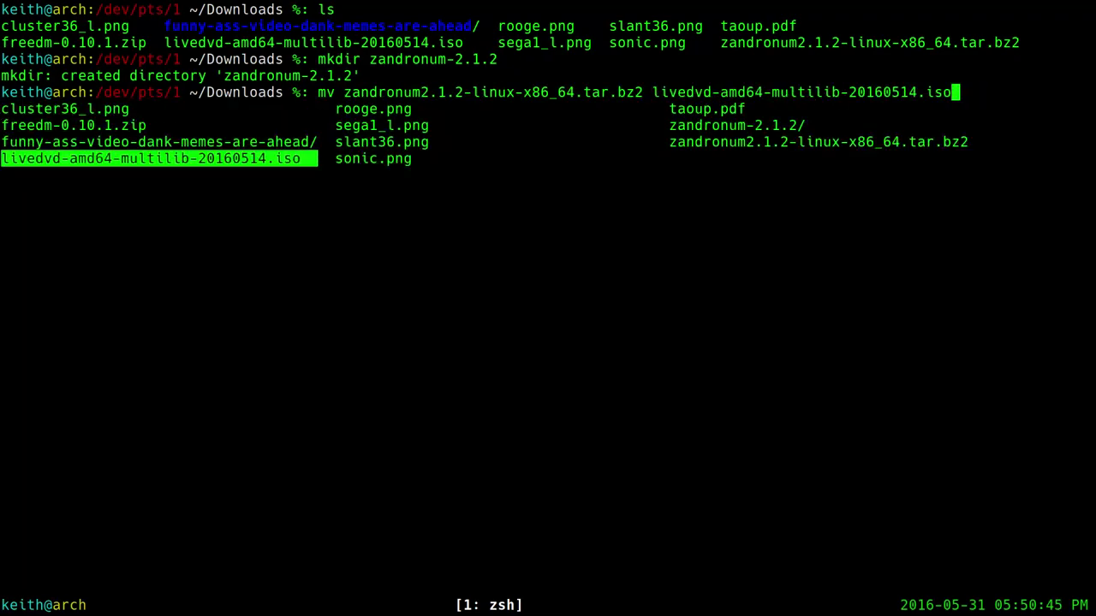
pyautogui.hotkey('shift', 'Tab')
pyautogui.press('Return')
# Change into the zandronum-2.1.2 folder and list its contents.
pyautogui.press('Return')
pyautogui.write('cd')
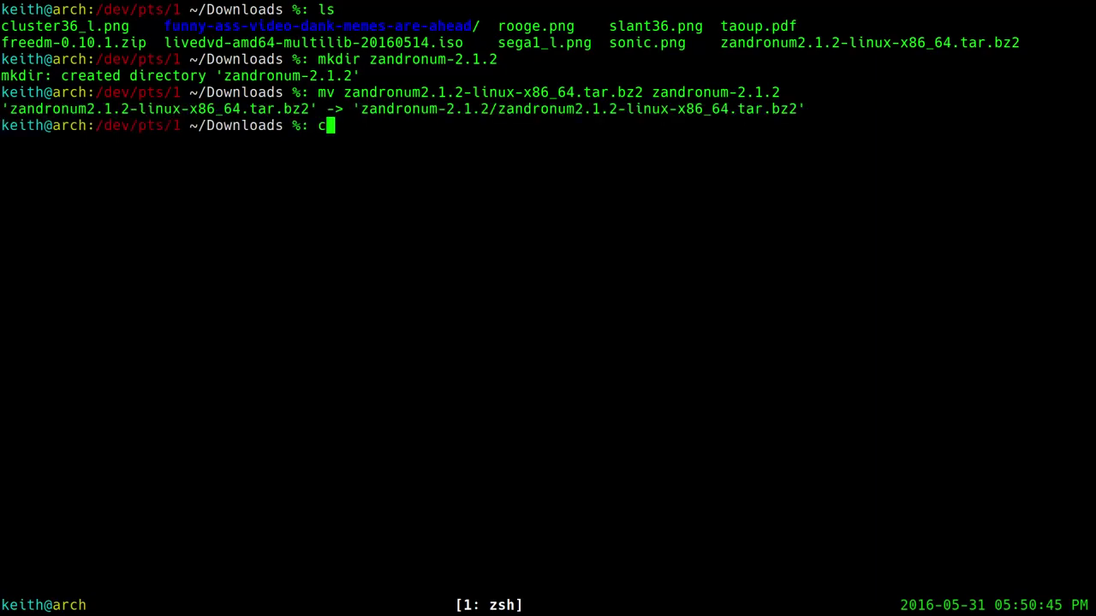
pyautogui.press('Tab')
pyautogui.press('Tab')
pyautogui.press('Tab')
pyautogui.press('Return')
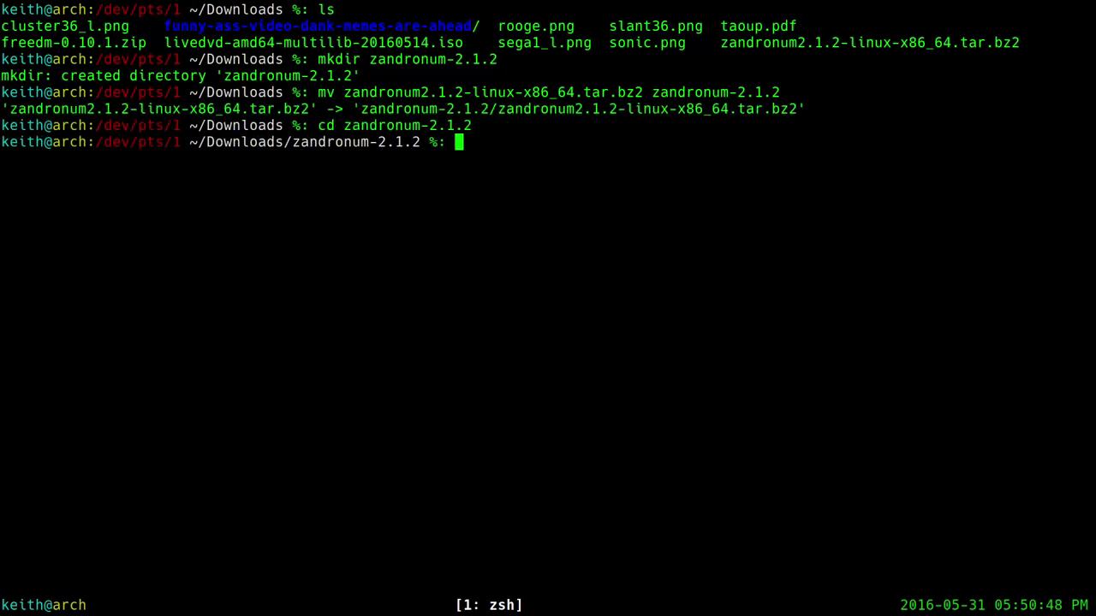
pyautogui.write('ls')
pyautogui.press('Return')
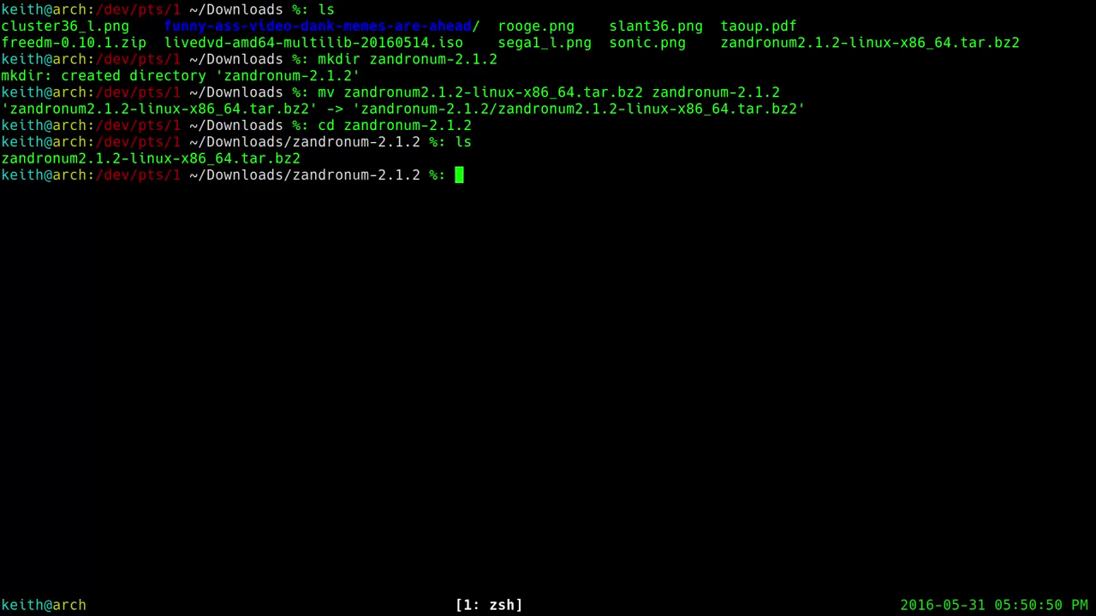
# Extract the Zandronum archive with tar -xvf, list the extracted files, and clear the screen.
pyautogui.write('tar -xvf')
pyautogui.press('Tab')
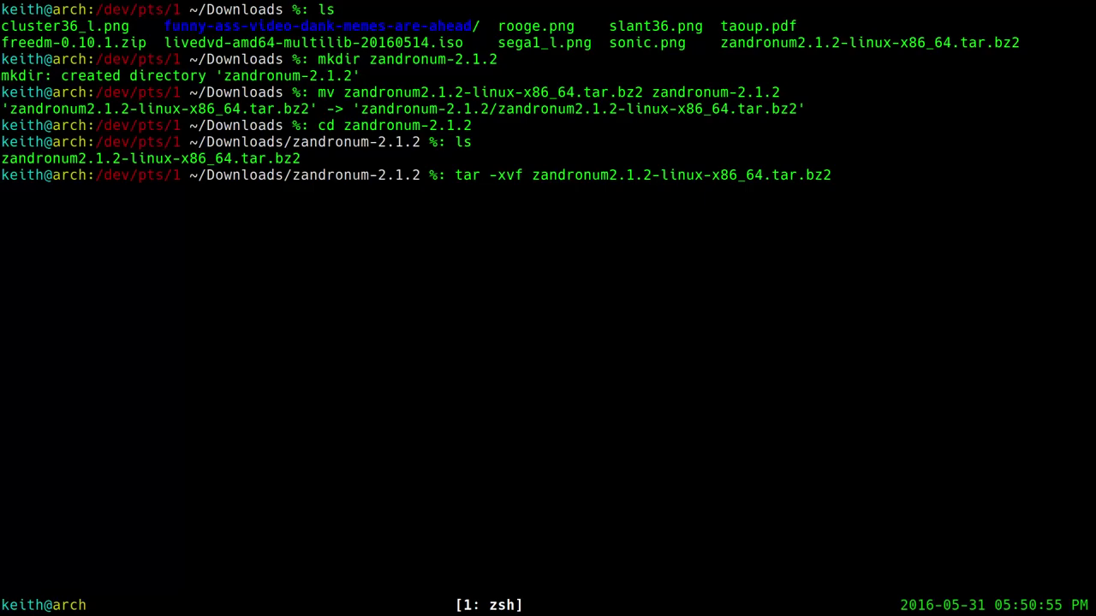
pyautogui.press('Return')
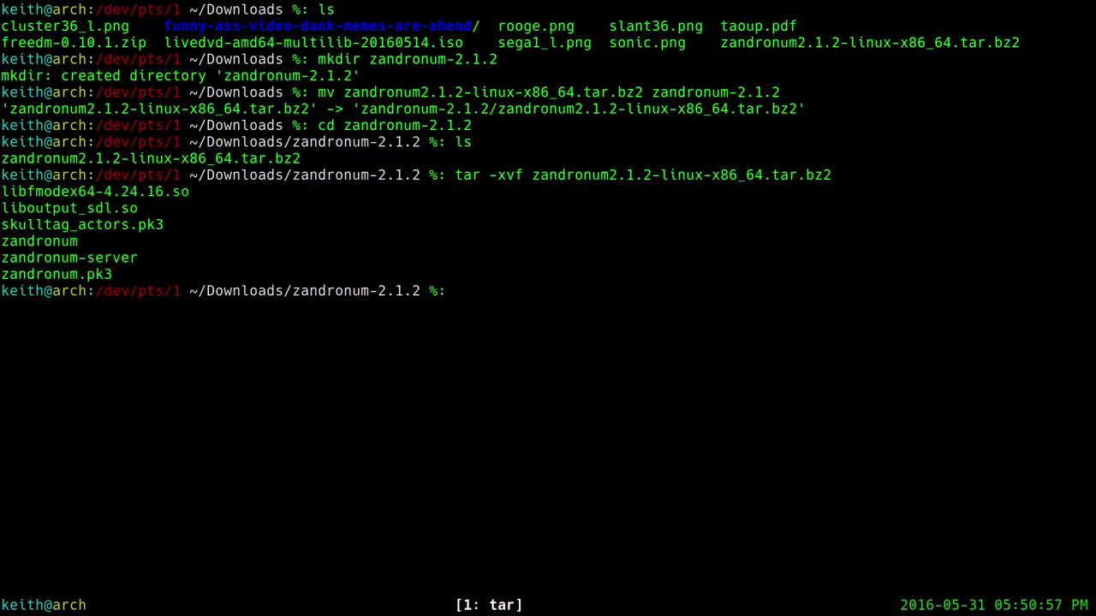
pyautogui.write('ls')
pyautogui.press('Return')
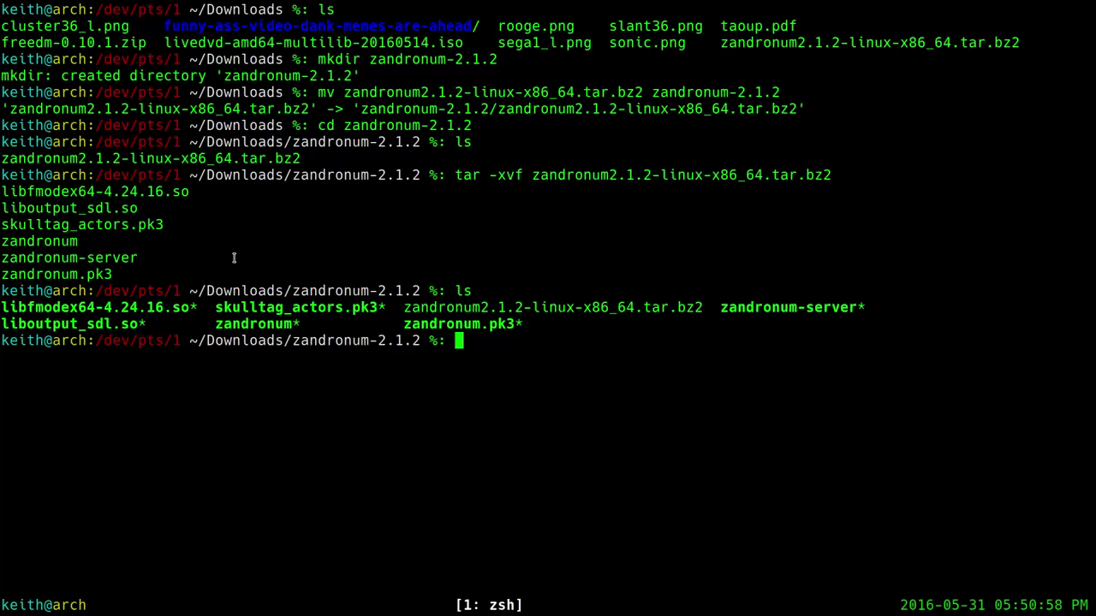
pyautogui.hotkey('ctrl', 'l')
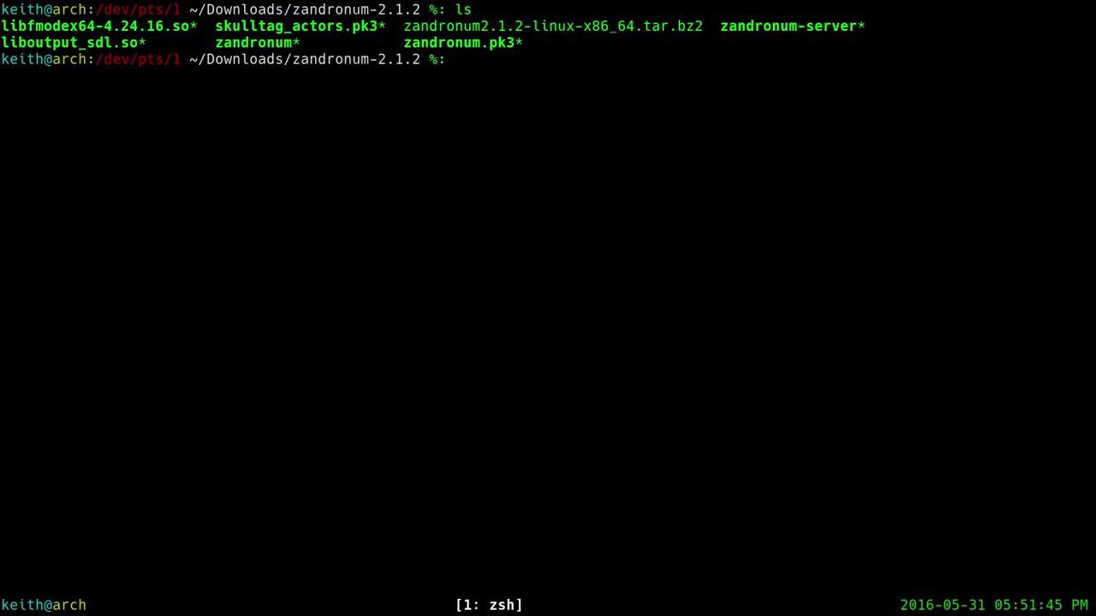
# Run ./zandronum-server without an IWAD, which reports IWAD errors.
pyautogui.write('./zandronum')
pyautogui.press('Tab')
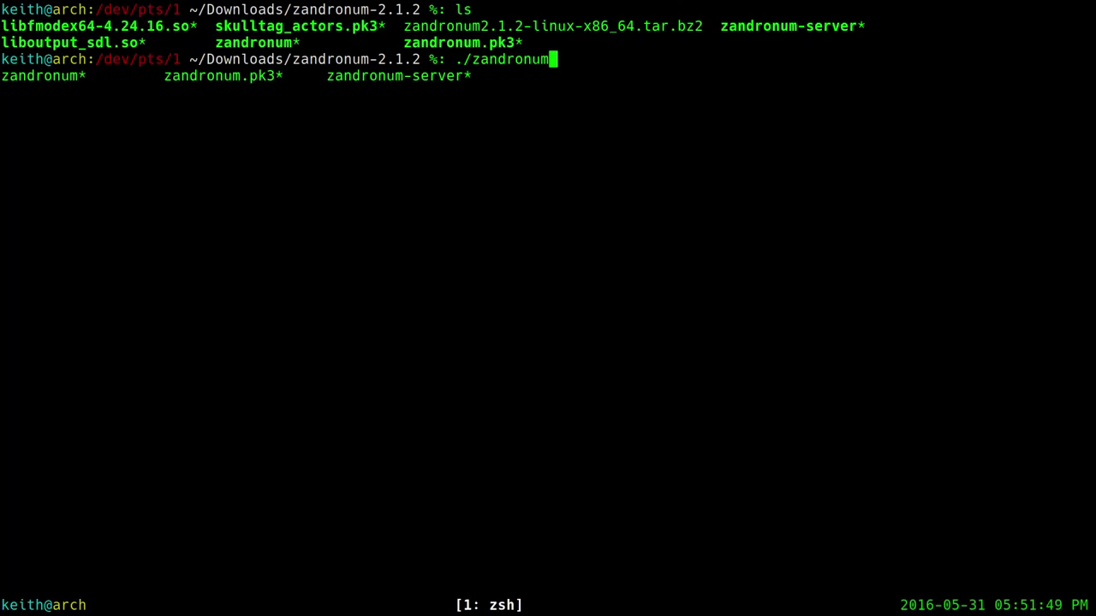
pyautogui.write('-')
pyautogui.press('Tab')
pyautogui.press('Return')
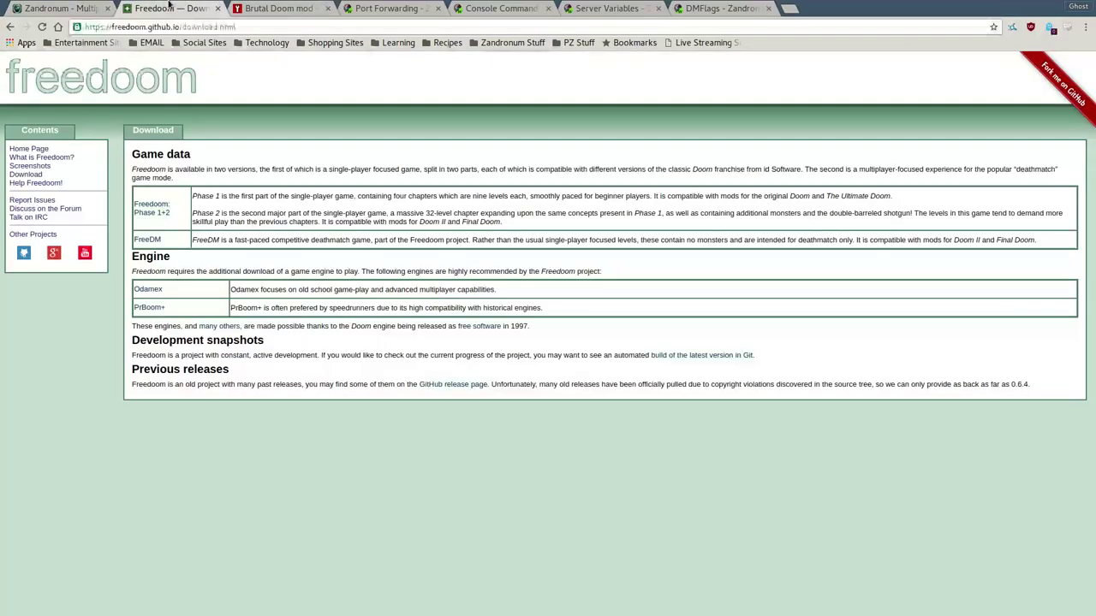
pyautogui.click(210, 6)
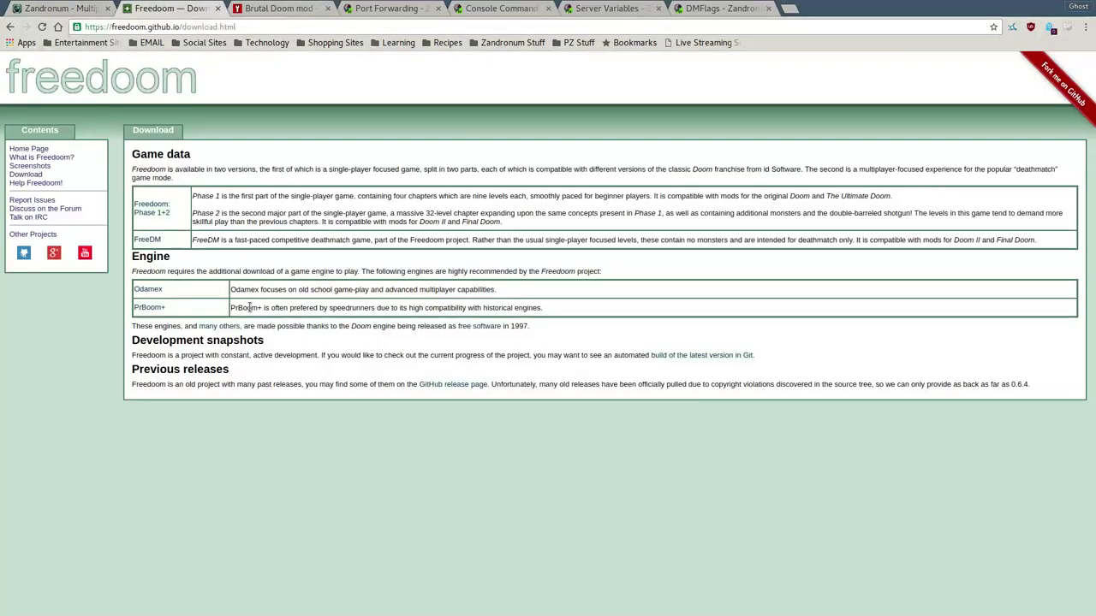
pyautogui.click(42, 151)
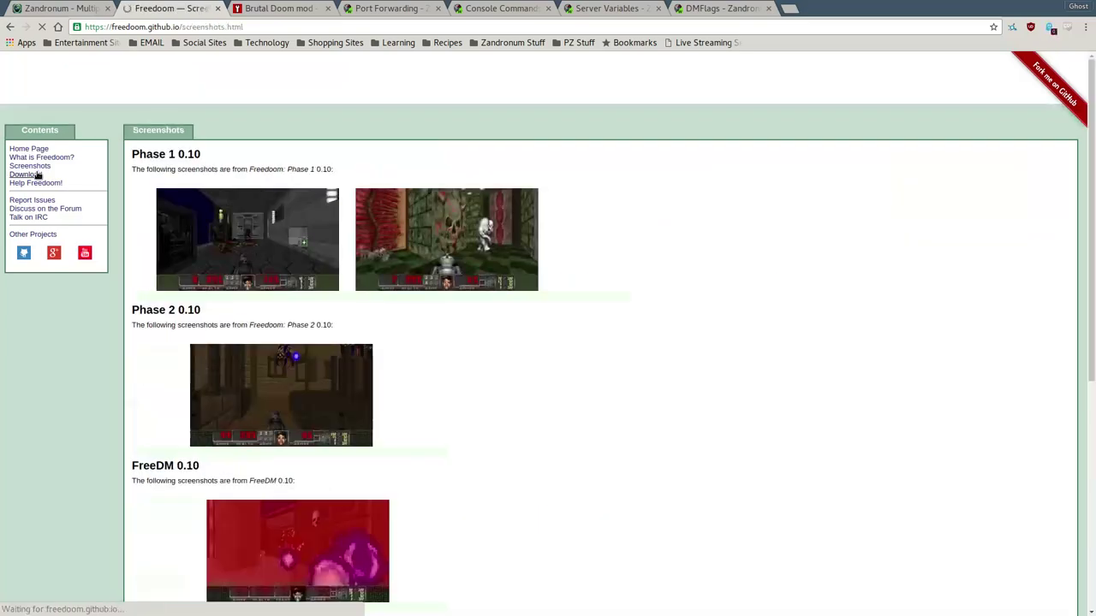
pyautogui.click(38, 174)
pyautogui.click(30, 166)
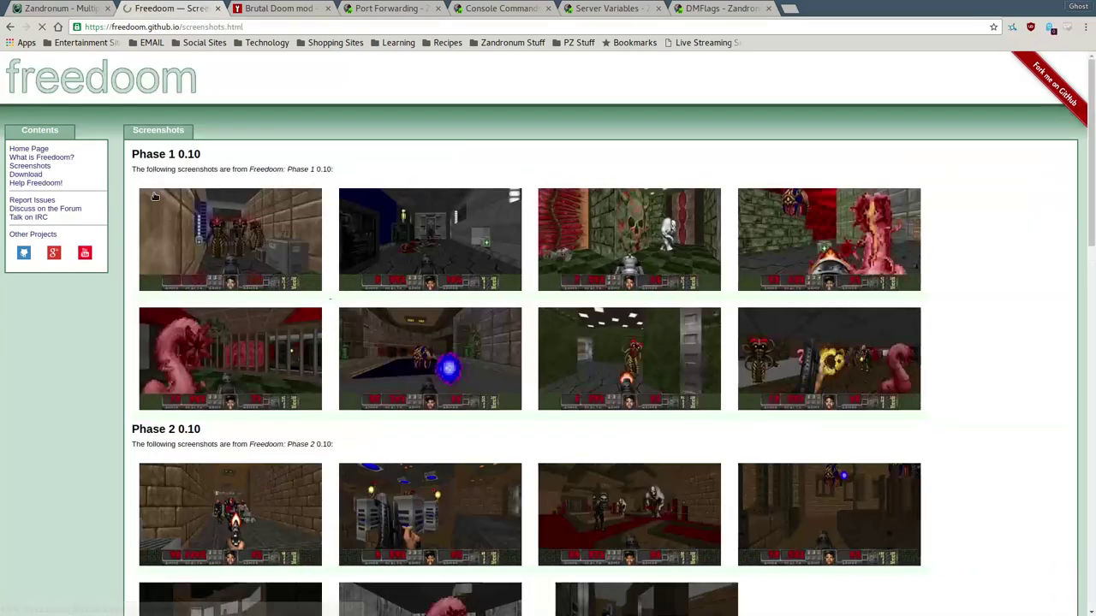
pyautogui.click(229, 206)
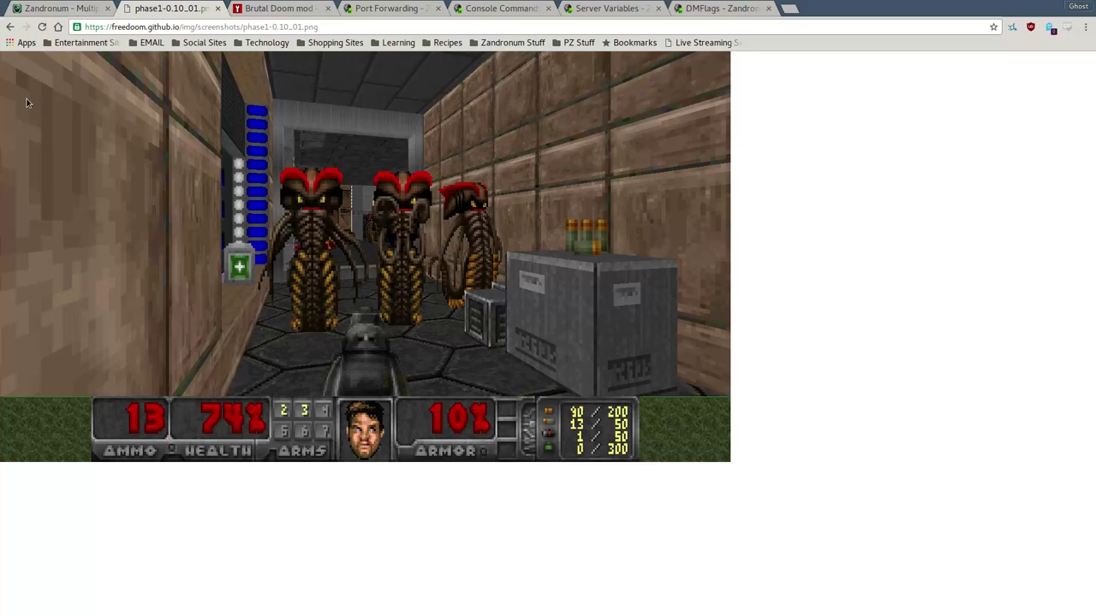
pyautogui.click(9, 26)
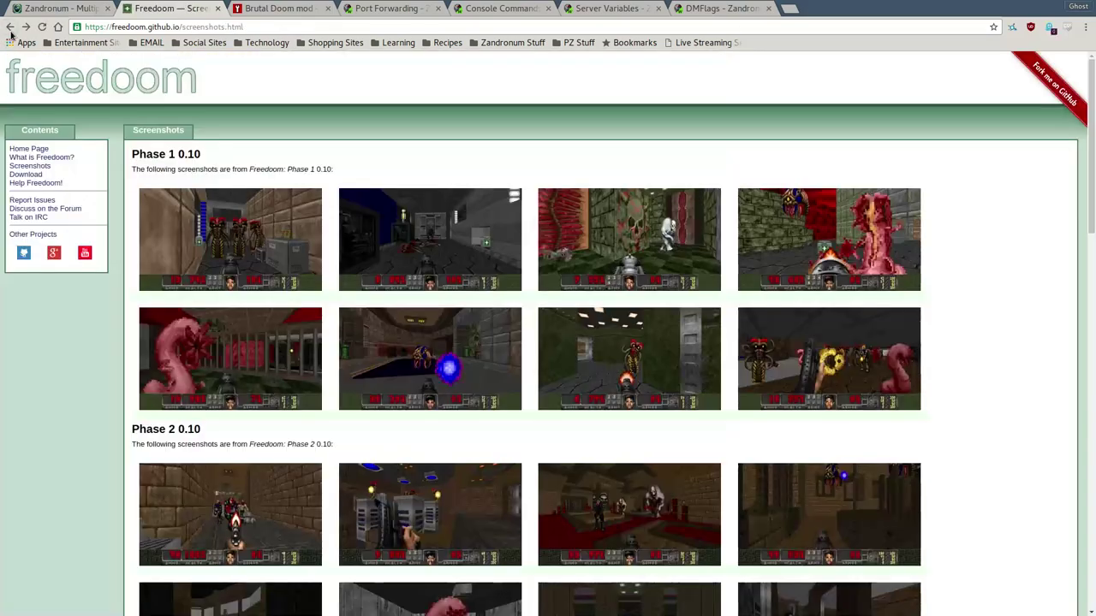
pyautogui.click(28, 175)
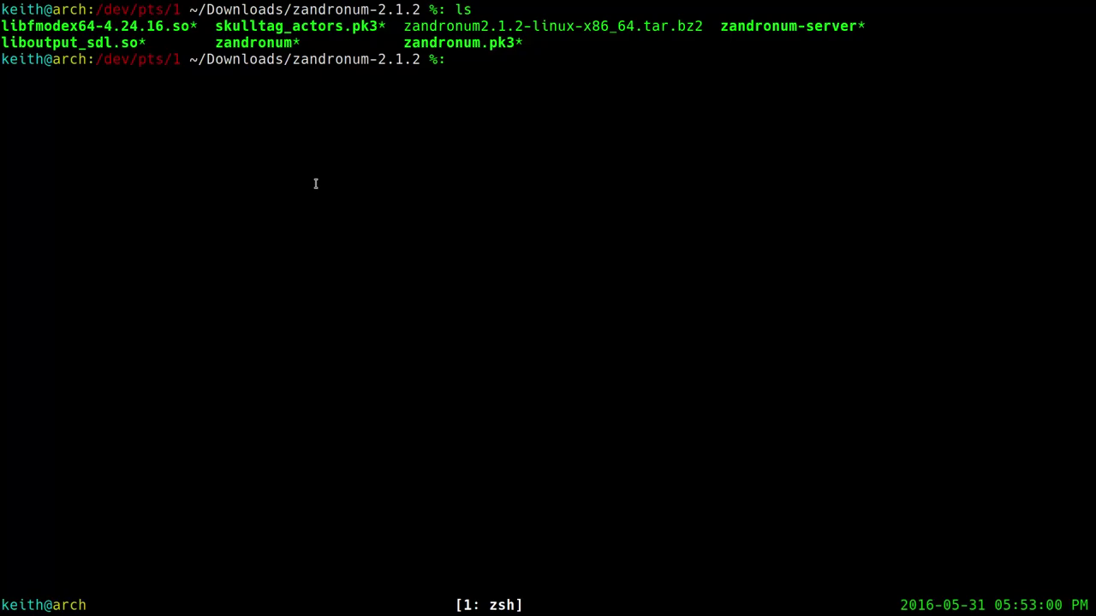
# Move freedm-0.10.1.zip from ~/Downloads into the Zandronum folder and list it.
pyautogui.write('mv ~/')
pyautogui.press('Tab')
pyautogui.write('D')
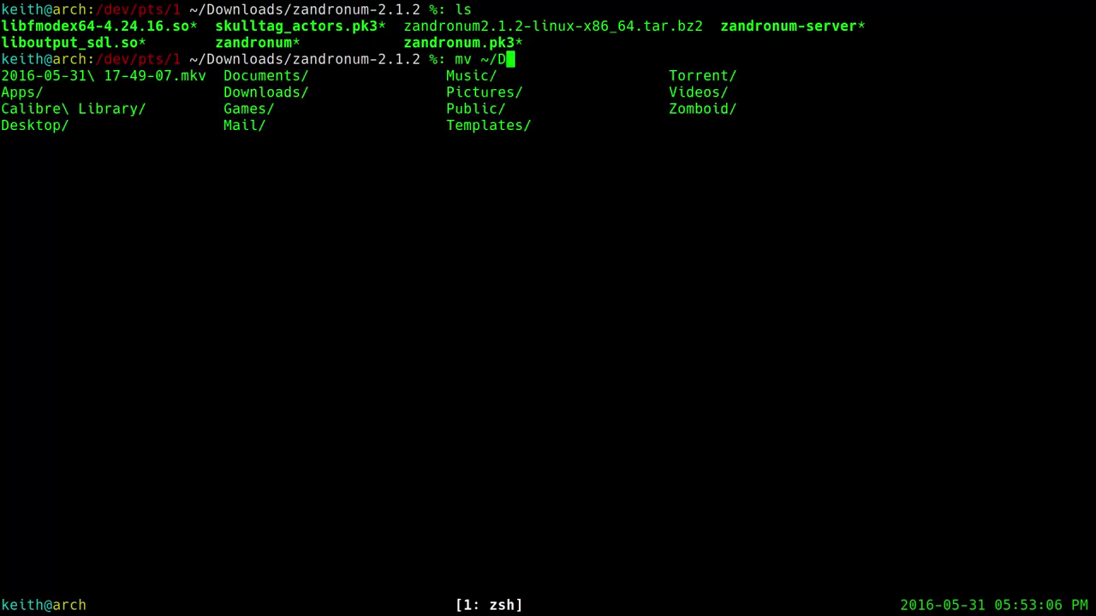
pyautogui.write('ow')
pyautogui.press('Tab')
pyautogui.press('Tab')
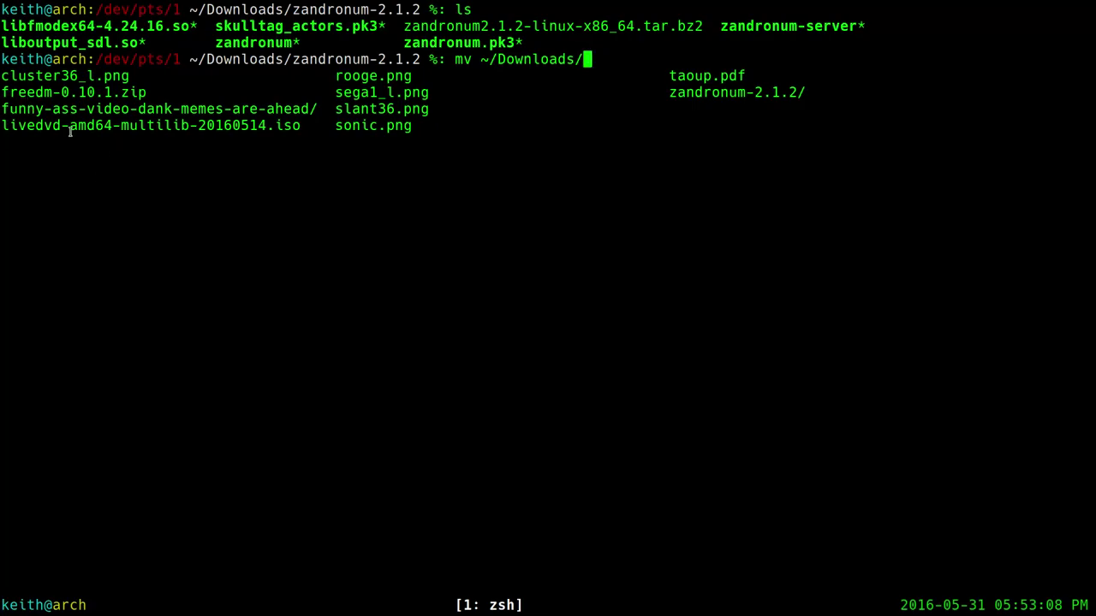
pyautogui.press('Tab')
pyautogui.press('Tab')
pyautogui.press('Return')
pyautogui.write('./')
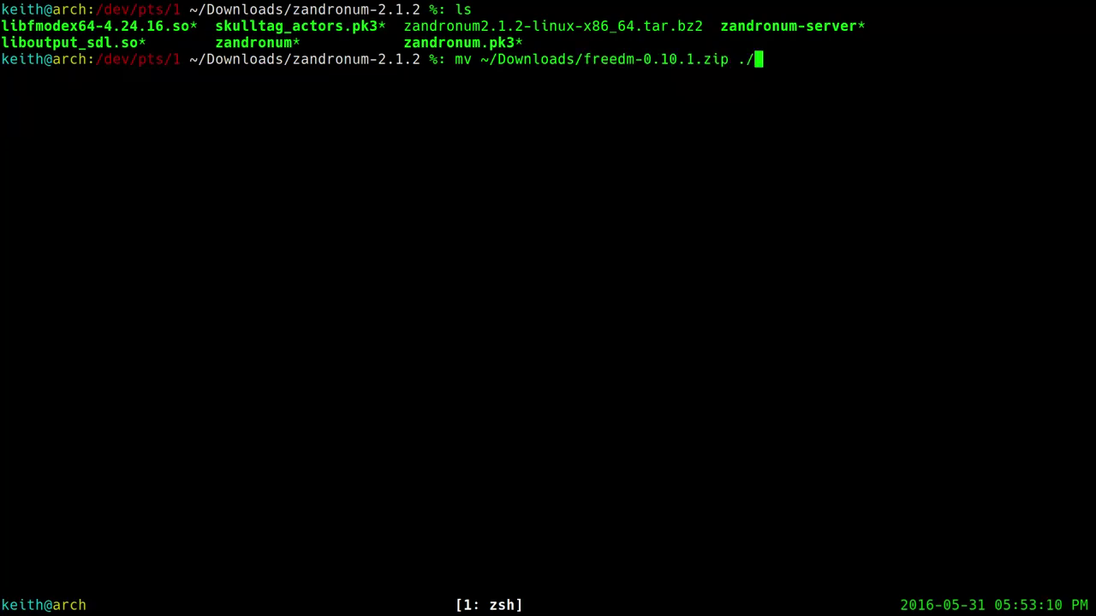
pyautogui.press('Return')
pyautogui.write('ls')
pyautogui.press('Return')
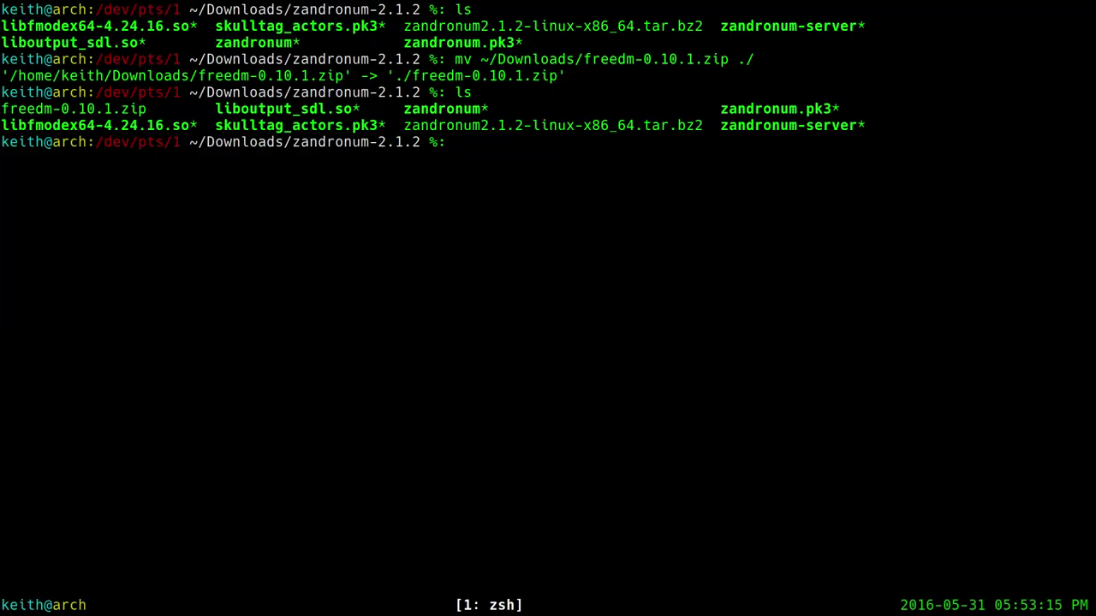
# Extract freedm-0.10.1.zip with unzip, then abandon a second unzip attempt.
pyautogui.write('unzip fr')
pyautogui.press('Tab')
pyautogui.write('freedm-0.10.1/')
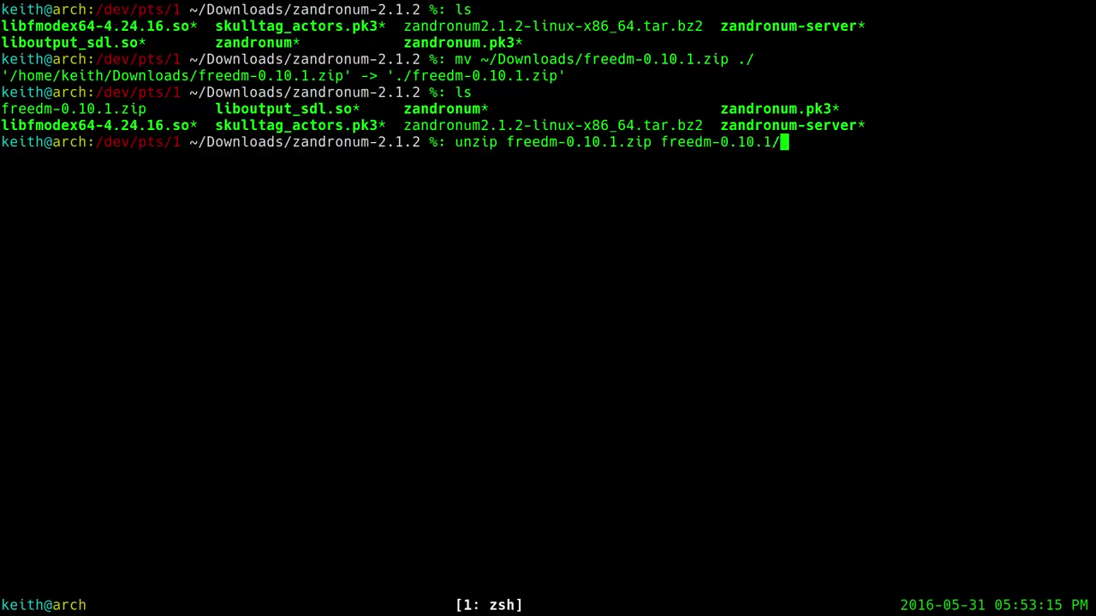
pyautogui.press('BackSpace')
pyautogui.press('BackSpace')
pyautogui.press('BackSpace')
pyautogui.press('BackSpace')
pyautogui.press('BackSpace')
pyautogui.press('BackSpace')
pyautogui.press('BackSpace')
pyautogui.press('BackSpace')
pyautogui.press('BackSpace')
pyautogui.press('BackSpace')
pyautogui.press('BackSpace')
pyautogui.press('BackSpace')
pyautogui.press('BackSpace')
pyautogui.press('BackSpace')
pyautogui.press('Return')
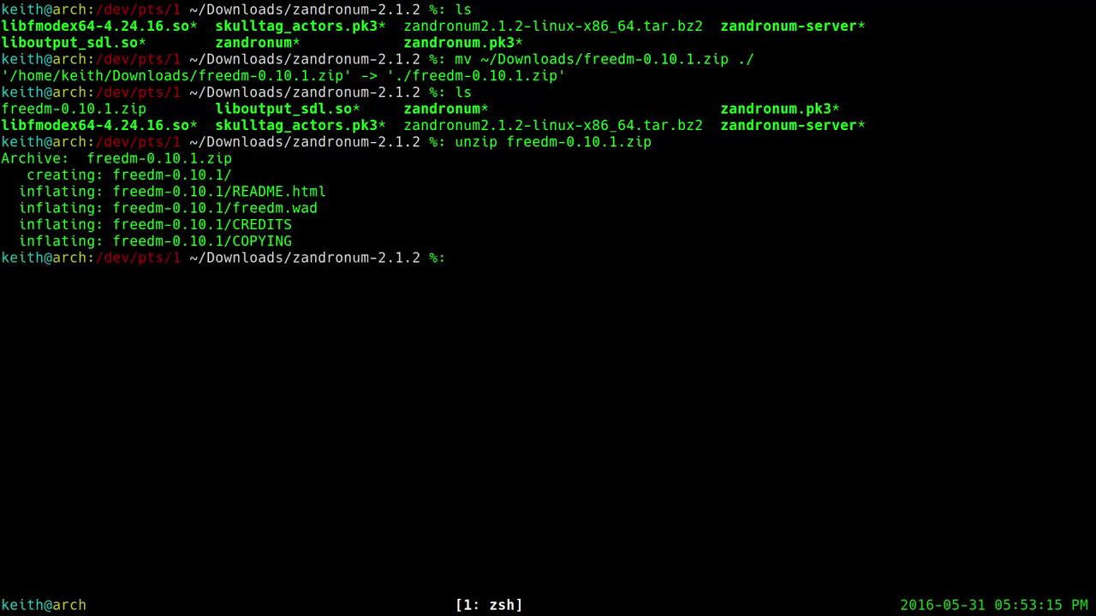
pyautogui.write('unzip fr')
pyautogui.press('Tab')
pyautogui.press('Tab')
pyautogui.press('Tab')
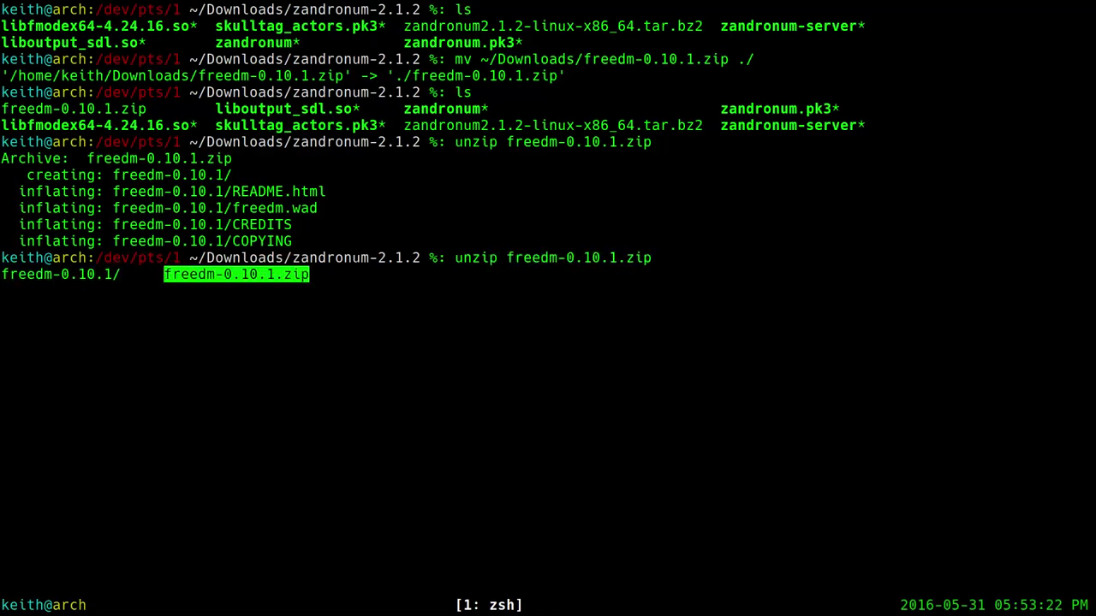
pyautogui.hotkey('ctrl', 'w')
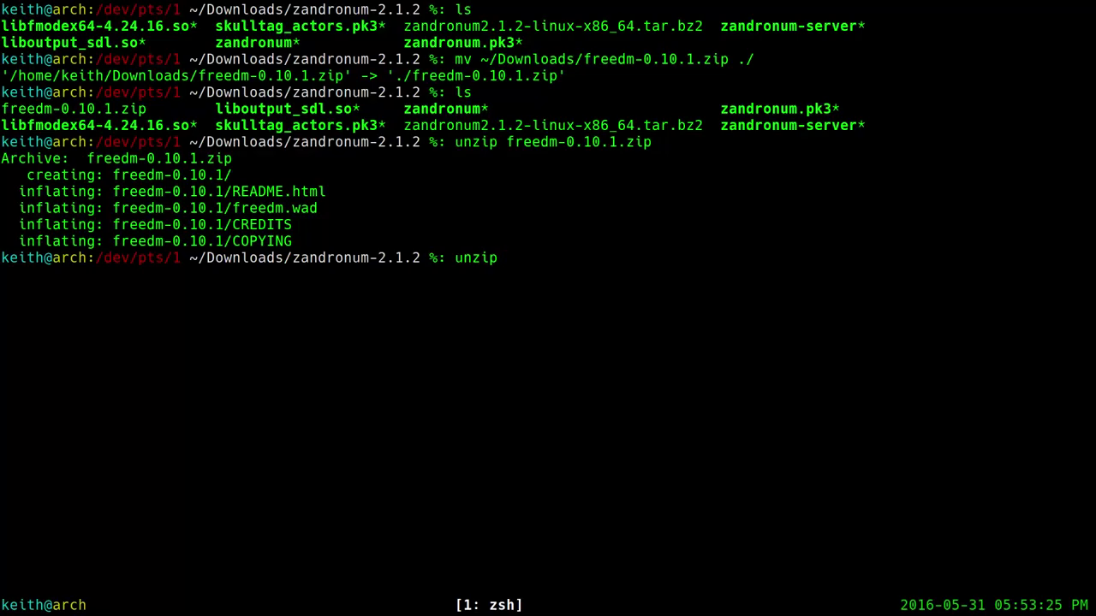
pyautogui.hotkey('ctrl', 'w')
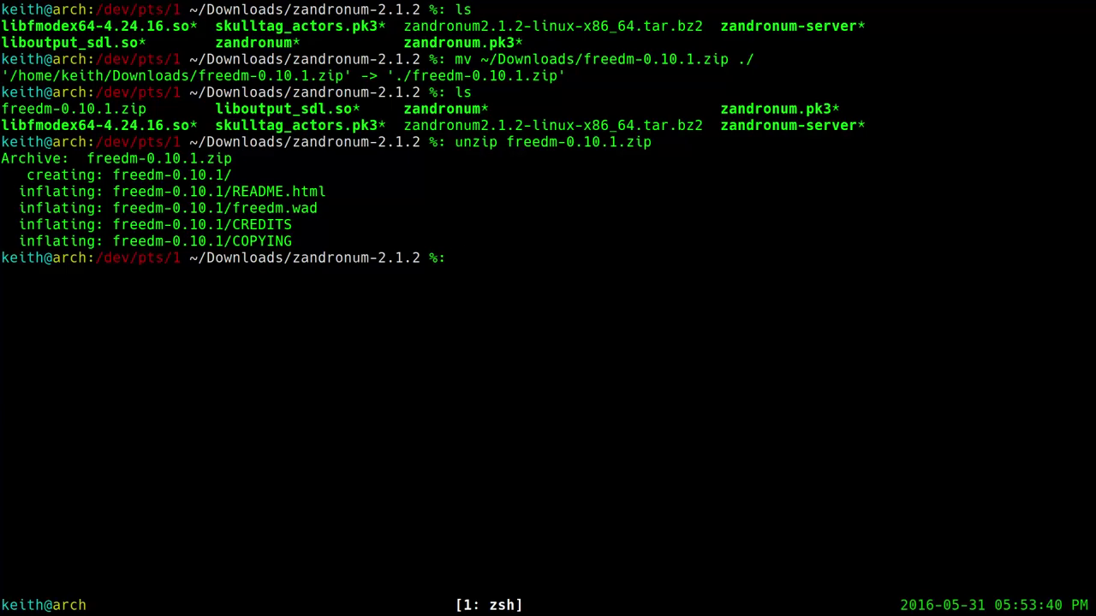
# Move freedoom-0.10.1.zip from ~/Downloads into zandronum-2.1.2 and list the folder.
pyautogui.write('mv ~/dp')
pyautogui.press('BackSpace')
pyautogui.press('BackSpace')
pyautogui.write('Dow')
pyautogui.press('Tab')
pyautogui.press('Tab')
pyautogui.press('Tab')
pyautogui.press('Tab')
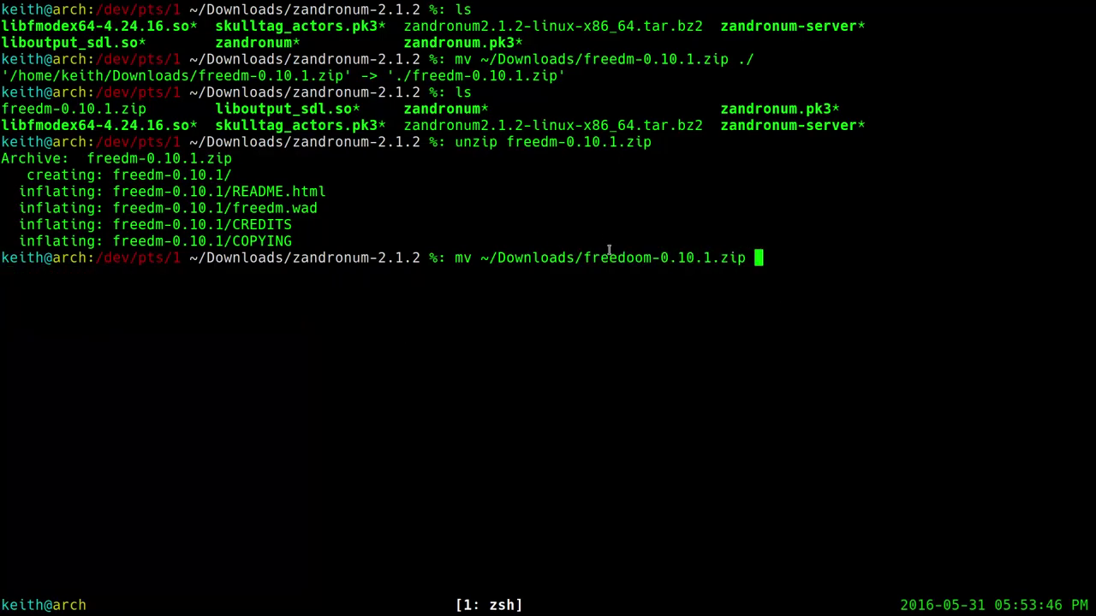
pyautogui.write('./')
pyautogui.press('Return')
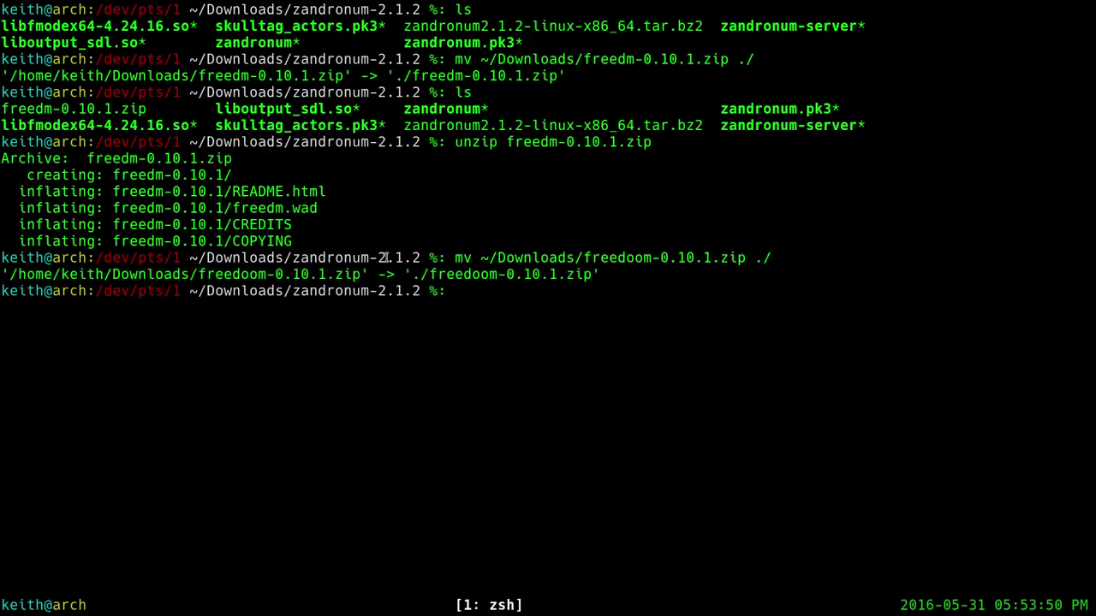
pyautogui.moveTo(293, 291); pyautogui.dragTo(425, 293)
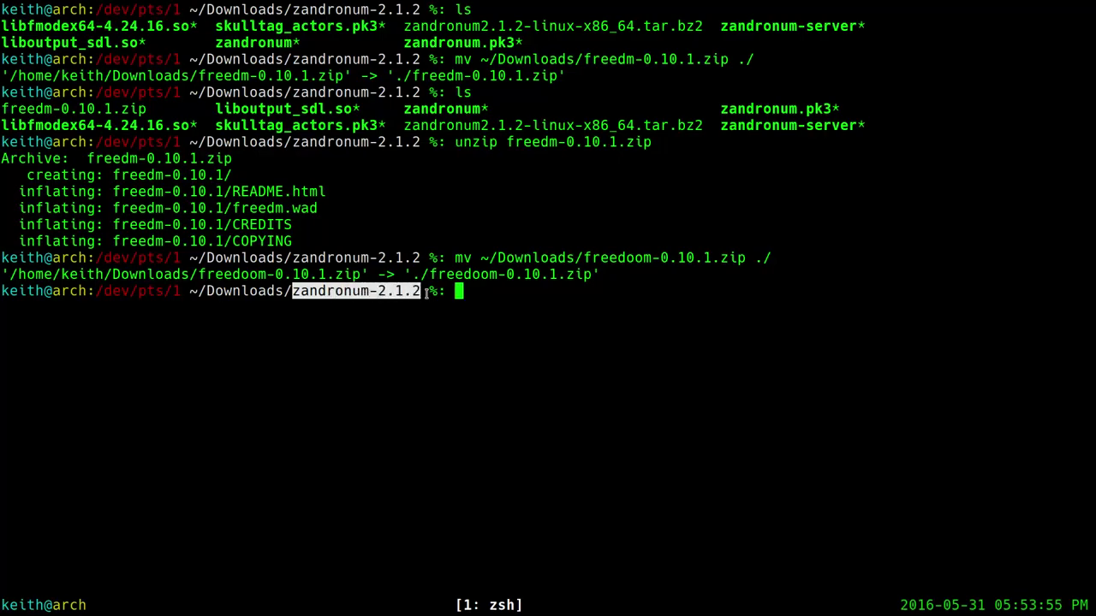
pyautogui.click(534, 300)
pyautogui.write('ls')
pyautogui.press('Return')
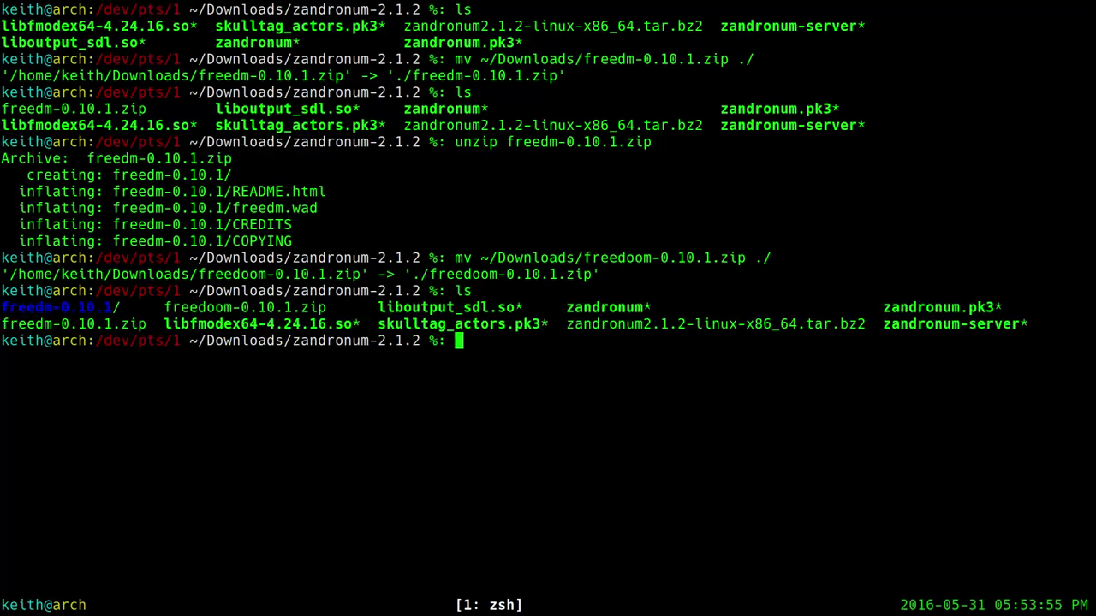
# Unzip freedoom-0.10.1.zip, clear the screen, and list the resulting files.
pyautogui.write('unz')
pyautogui.press('BackSpace')
pyautogui.write('ip')
pyautogui.press('BackSpace')
pyautogui.press('BackSpace')
pyautogui.press('BackSpace')
pyautogui.write('zip freed')
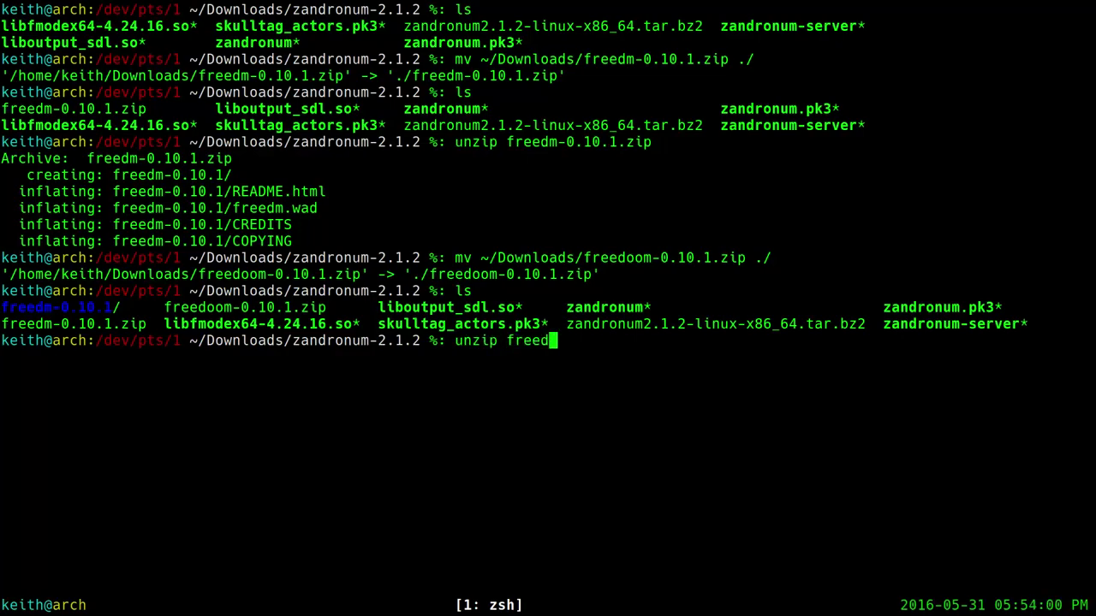
pyautogui.press('Tab')
pyautogui.press('Tab')
pyautogui.press('Tab')
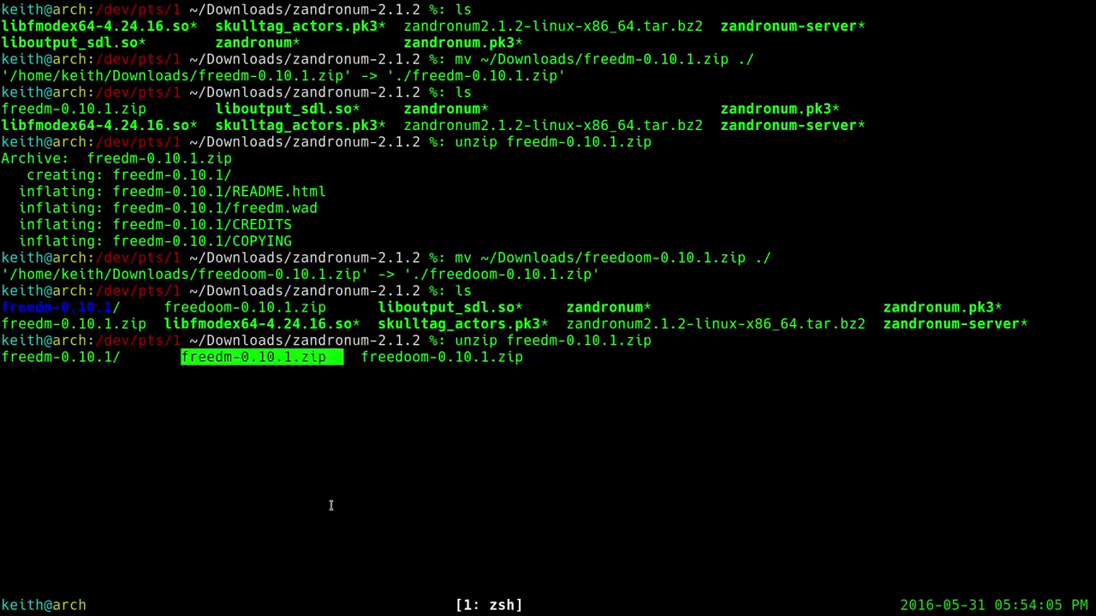
pyautogui.press('Tab')
pyautogui.press('Return')
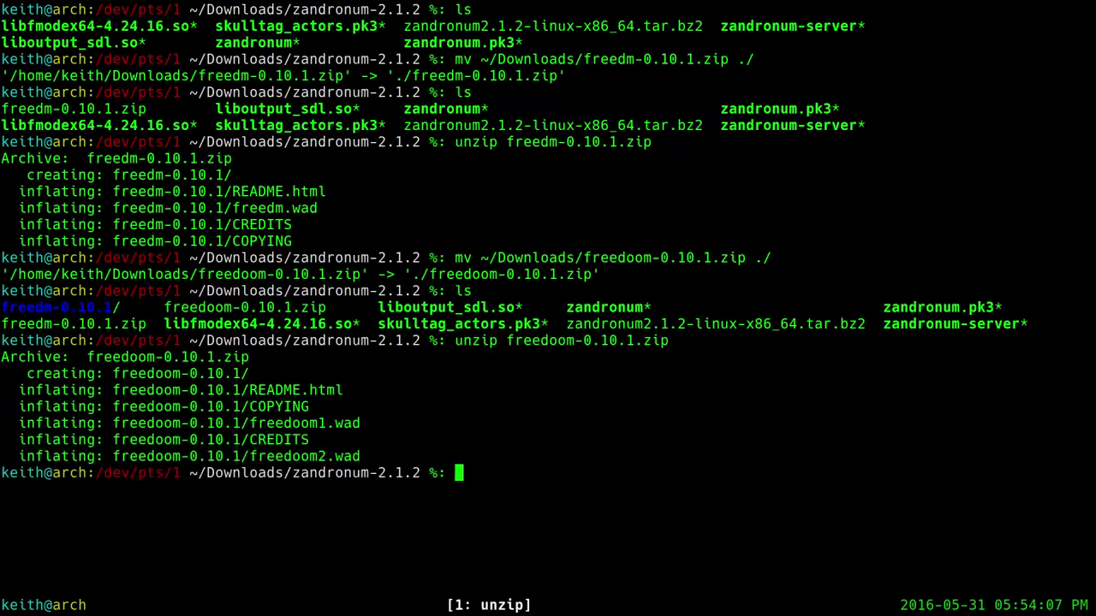
pyautogui.hotkey('ctrl', 'l')
pyautogui.write('ls')
pyautogui.press('Return')
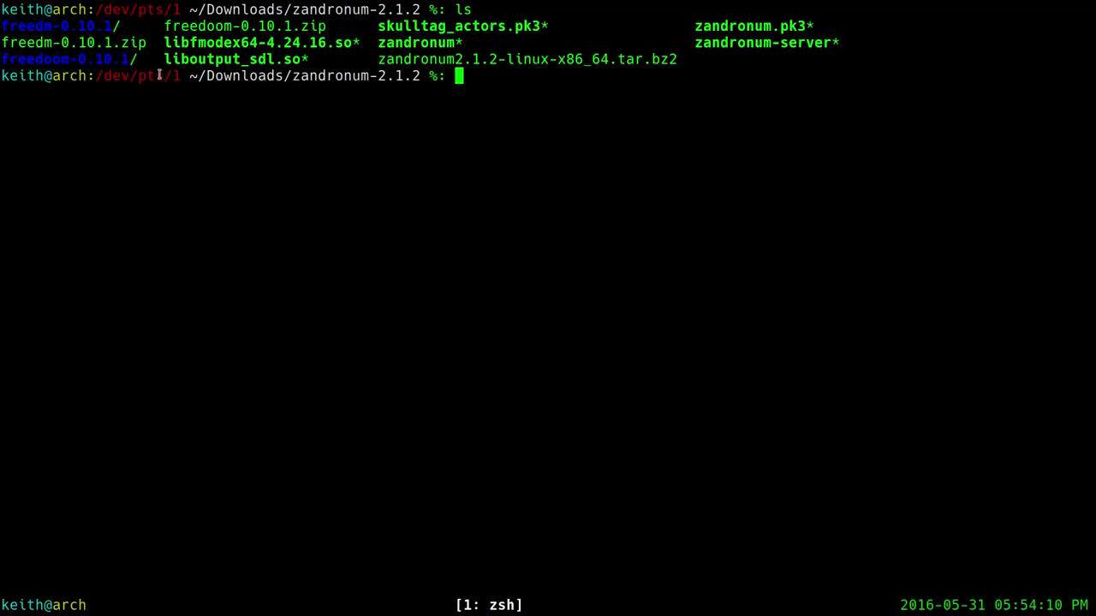
# Move freedoom-0.10.1/*.wad into zandronum-2.1.2 and list the folder.
pyautogui.write('mv')
pyautogui.press('Tab')
pyautogui.press('Tab')
pyautogui.press('Tab')
pyautogui.press('Tab')
pyautogui.press('Return')
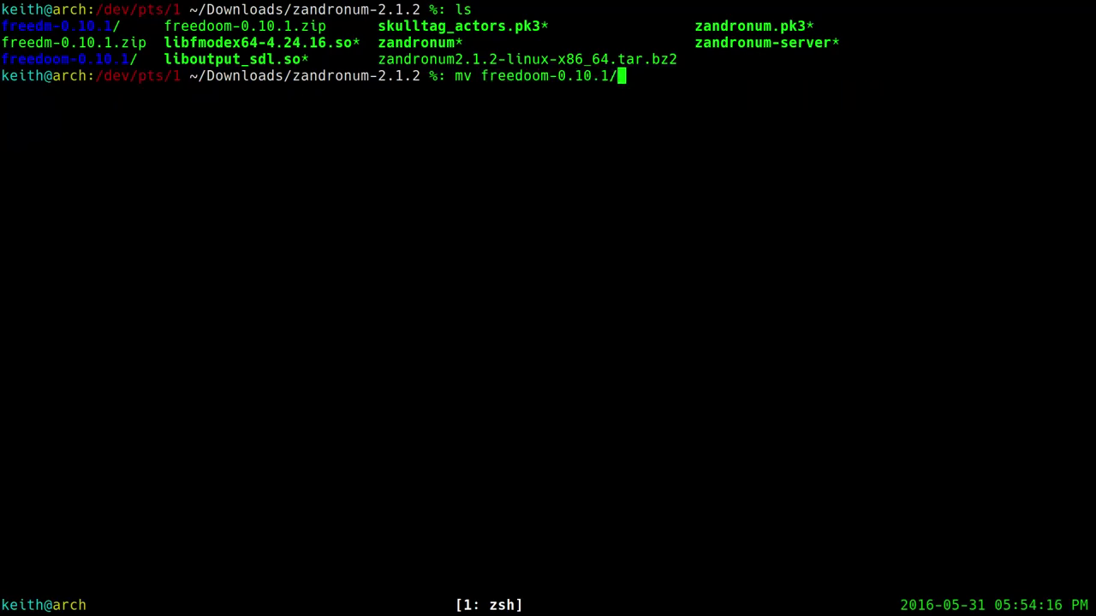
pyautogui.write('*.wad ./')
pyautogui.press('Return')
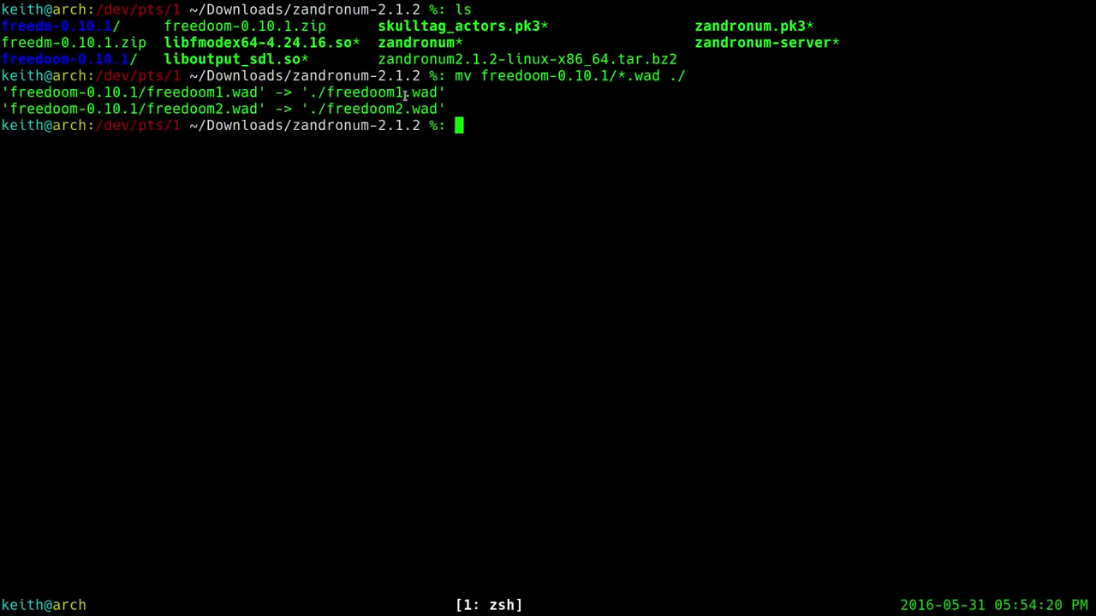
pyautogui.write('ls')
pyautogui.press('Return')
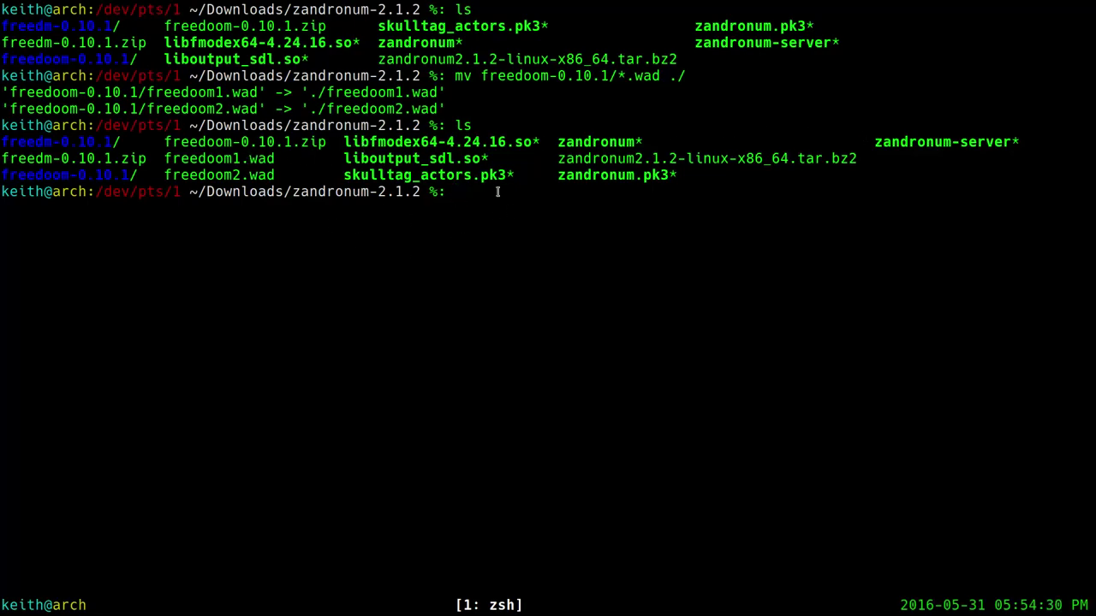
# Delete freedm-0.10.1, freedoom-0.10.1 and their zip files with rm -r, then list.
pyautogui.write('rm -r')
pyautogui.press('Tab')
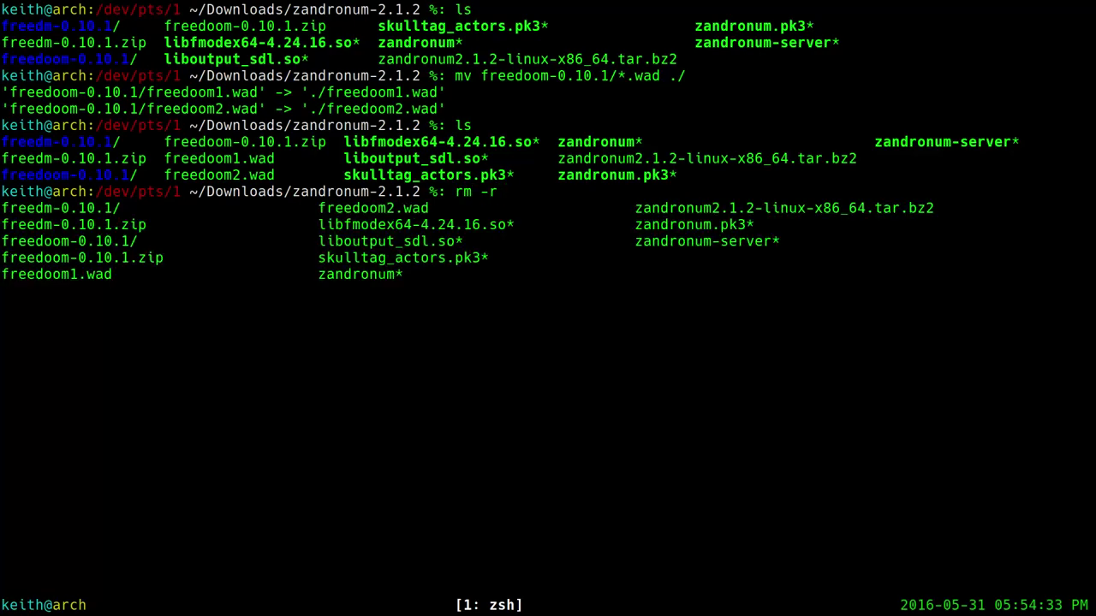
pyautogui.press('Tab')
pyautogui.press('Tab')
pyautogui.press('Tab')
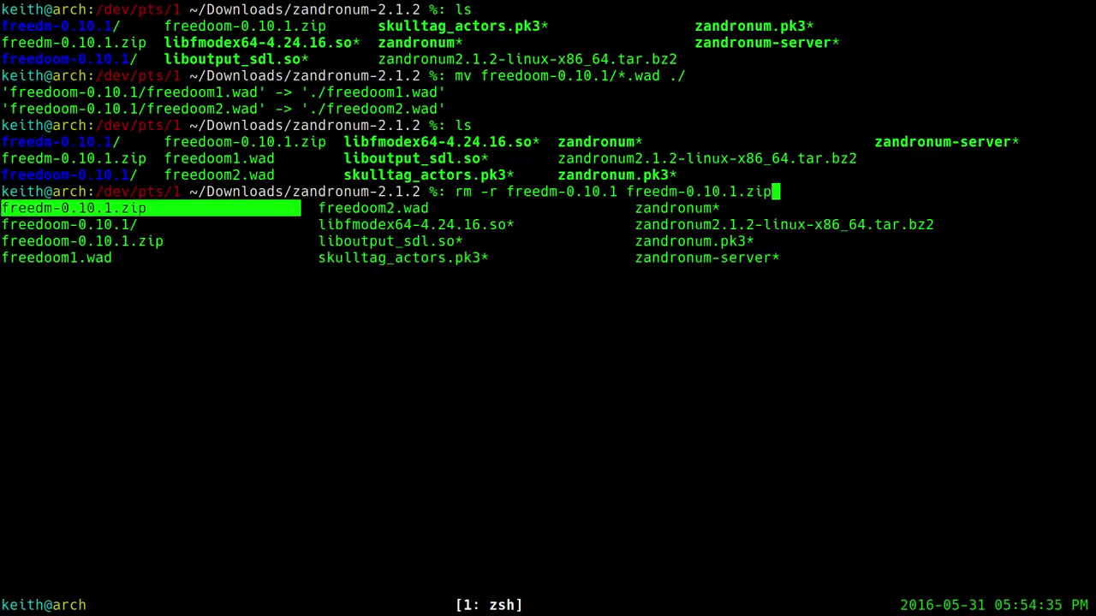
pyautogui.press('Tab')
pyautogui.press('Tab')
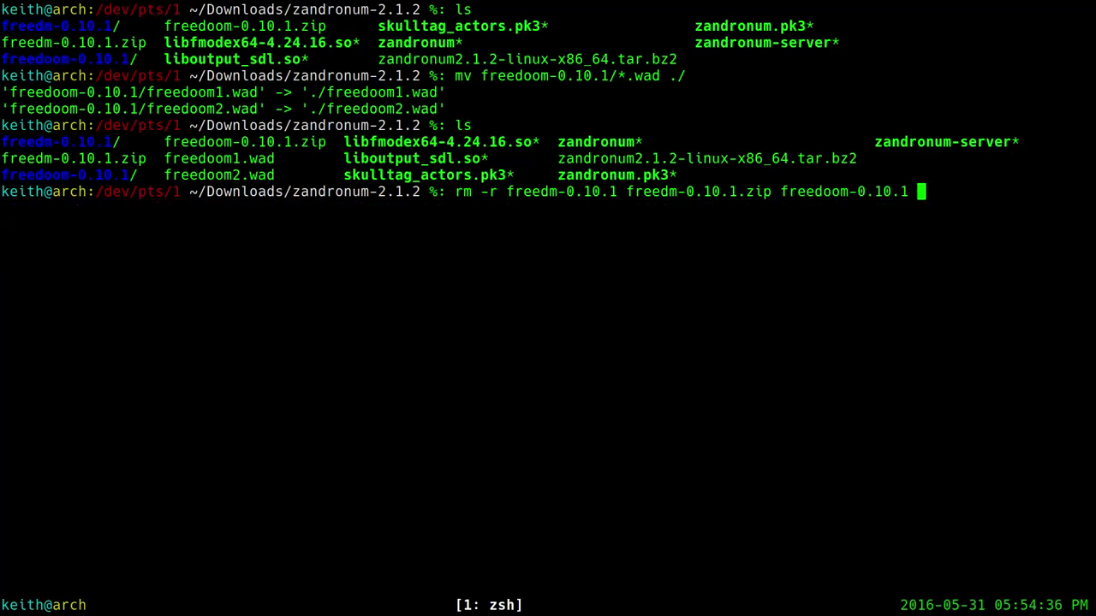
pyautogui.press('Tab')
pyautogui.press('Tab')
pyautogui.press('Return')
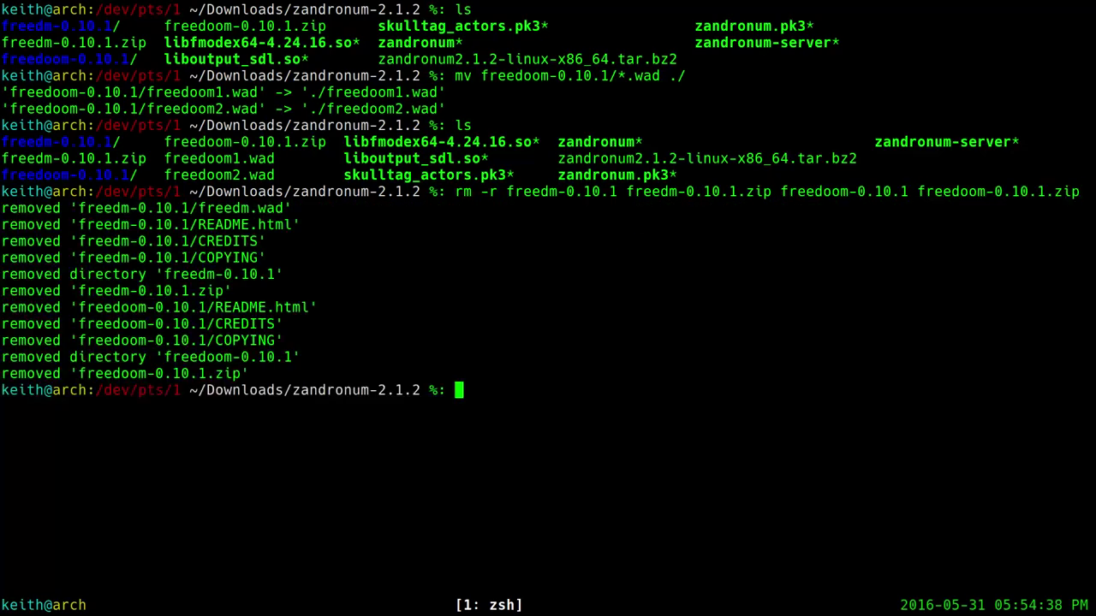
pyautogui.write('ls')
pyautogui.press('Return')
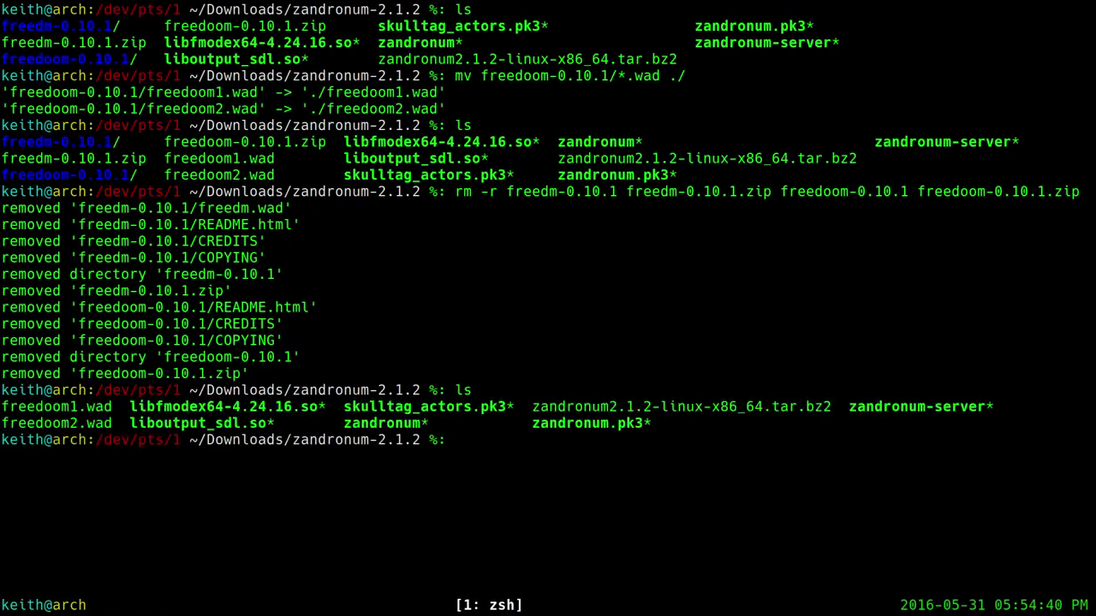
# Clear the screen and list the zandronum-2.1.2 folder contents.
pyautogui.hotkey('ctrl', 'l')
pyautogui.write('sl')
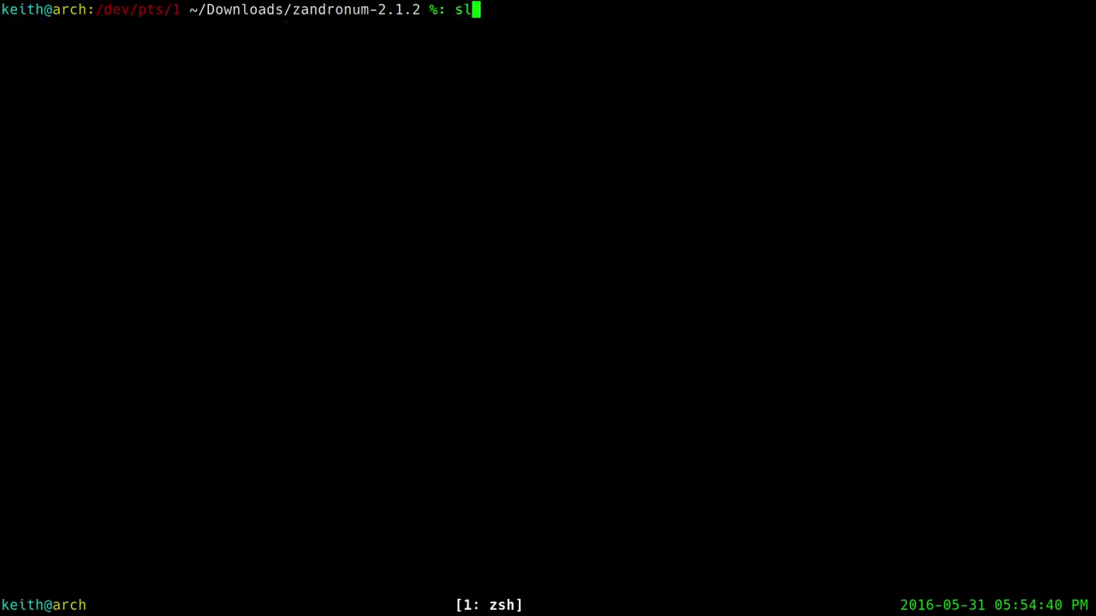
pyautogui.press('Return')
pyautogui.write('ls')
pyautogui.press('Return')
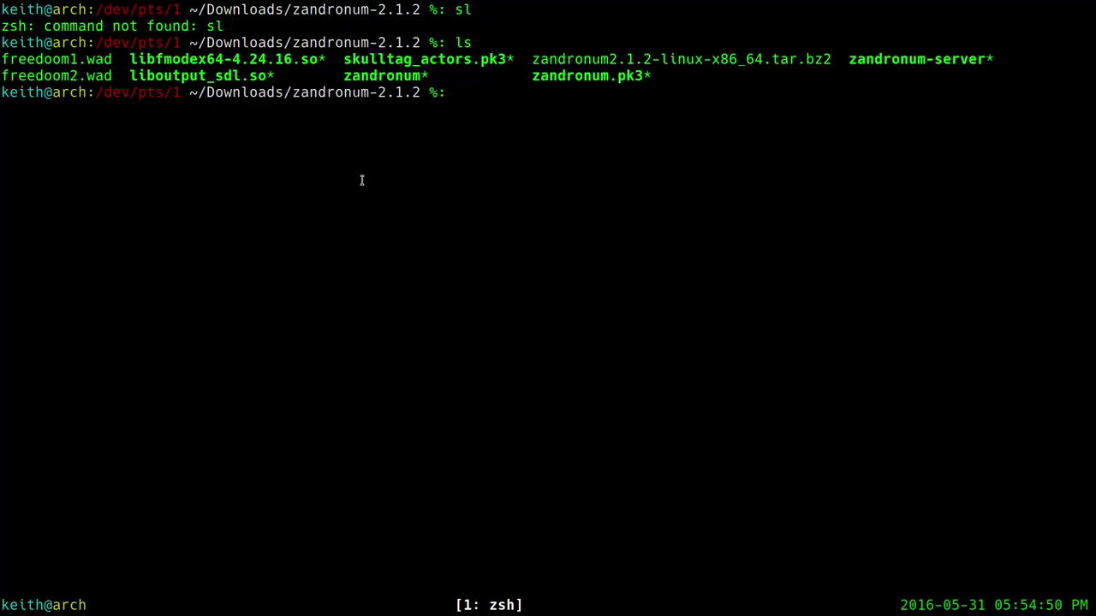
# Start the server with ./zandronum-server -iwad freedoom1.wad.
pyautogui.write('./zandronum')
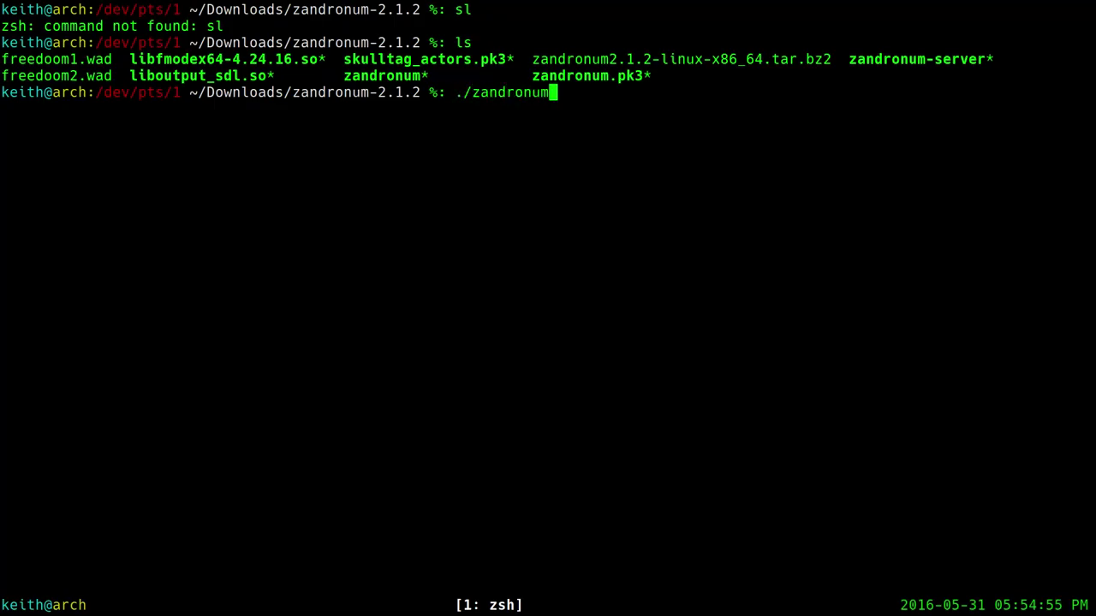
pyautogui.write('-server')
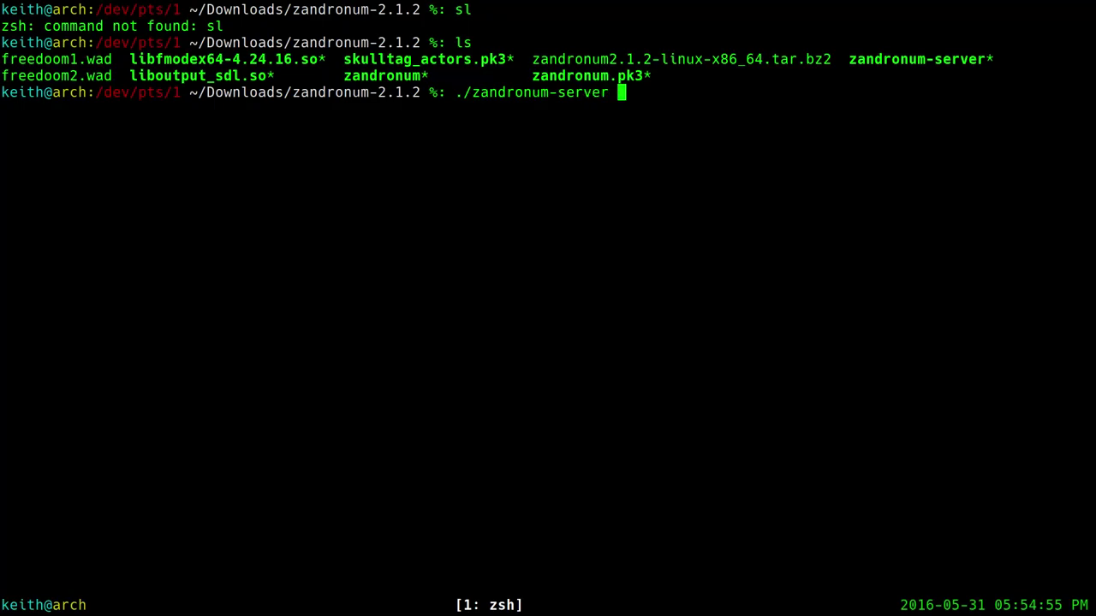
pyautogui.press('Tab')
pyautogui.press('Tab')
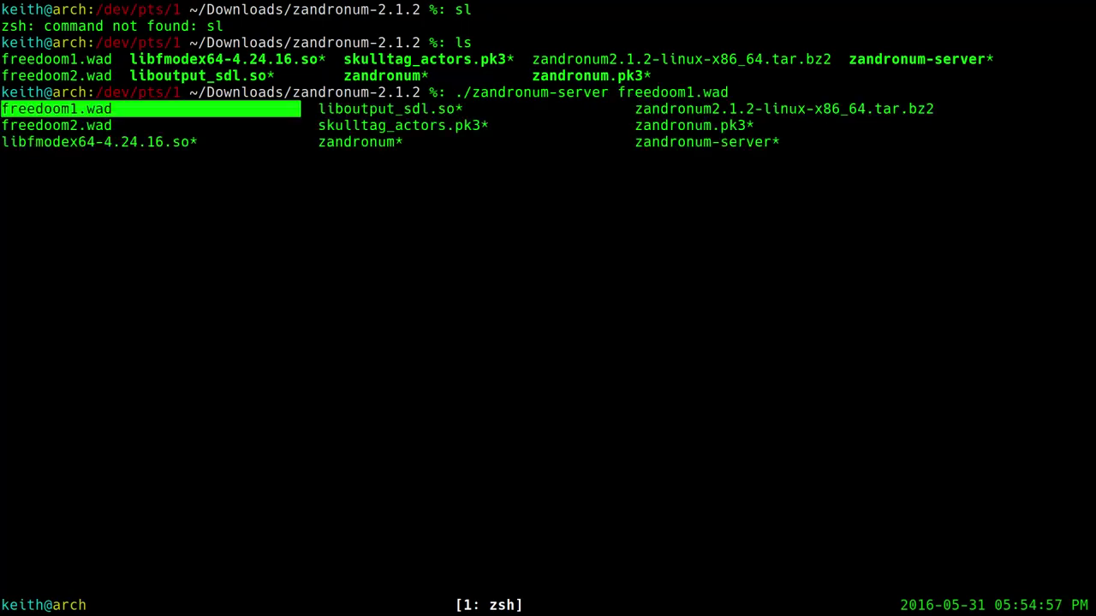
pyautogui.press('Tab')
pyautogui.hotkey('shift', 'Tab')
pyautogui.press('BackSpace')
pyautogui.press('BackSpace')
pyautogui.press('BackSpace')
pyautogui.press('BackSpace')
pyautogui.press('BackSpace')
pyautogui.press('BackSpace')
pyautogui.press('BackSpace')
pyautogui.press('BackSpace')
pyautogui.press('BackSpace')
pyautogui.press('BackSpace')
pyautogui.press('BackSpace')
pyautogui.press('BackSpace')
pyautogui.press('BackSpace')
pyautogui.press('BackSpace')
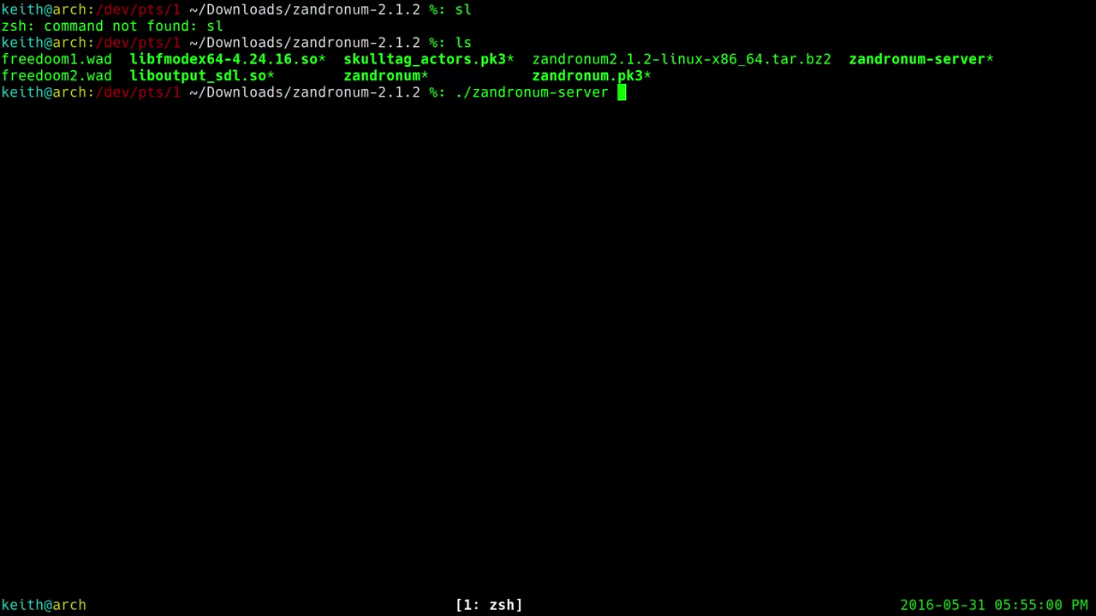
pyautogui.write('-iwad')
pyautogui.write('doom.wad')
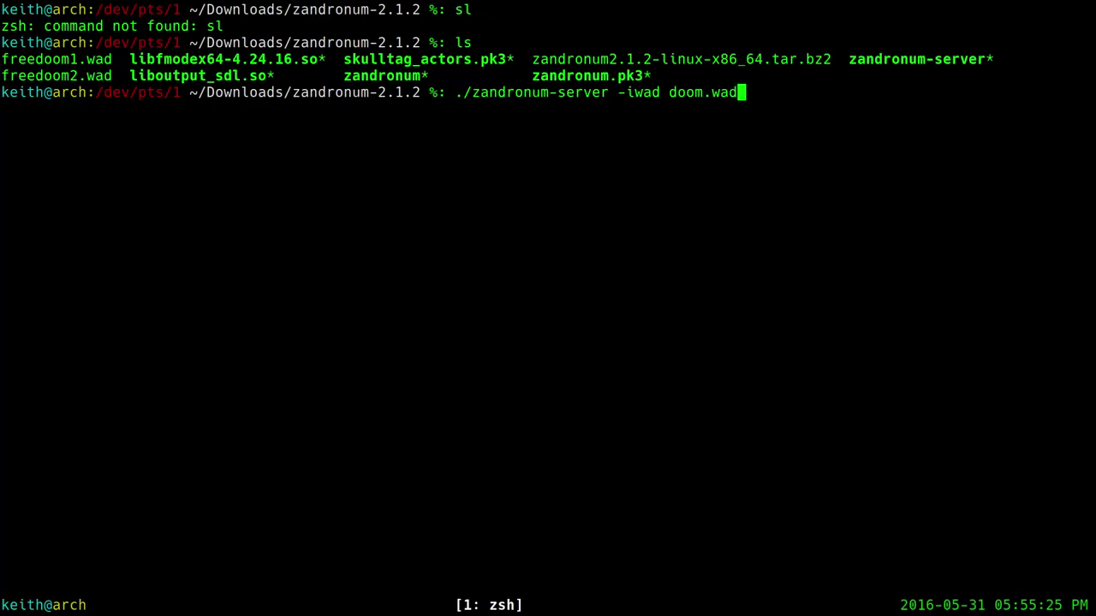
pyautogui.press('Left')
pyautogui.press('Left')
pyautogui.press('Left')
pyautogui.press('Left')
pyautogui.write('2')
pyautogui.press('End')
pyautogui.press('BackSpace')
pyautogui.press('BackSpace')
pyautogui.press('BackSpace')
pyautogui.press('BackSpace')
pyautogui.press('BackSpace')
pyautogui.press('BackSpace')
pyautogui.press('BackSpace')
pyautogui.press('BackSpace')
pyautogui.press('BackSpace')
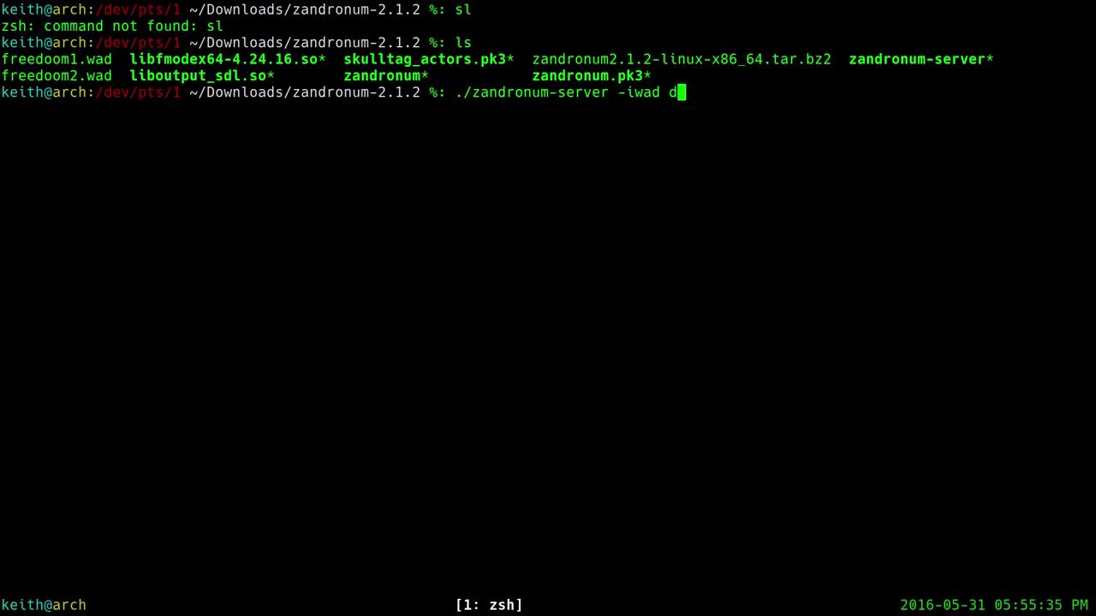
pyautogui.write('fr')
pyautogui.press('Tab')
pyautogui.press('Tab')
pyautogui.press('Tab')
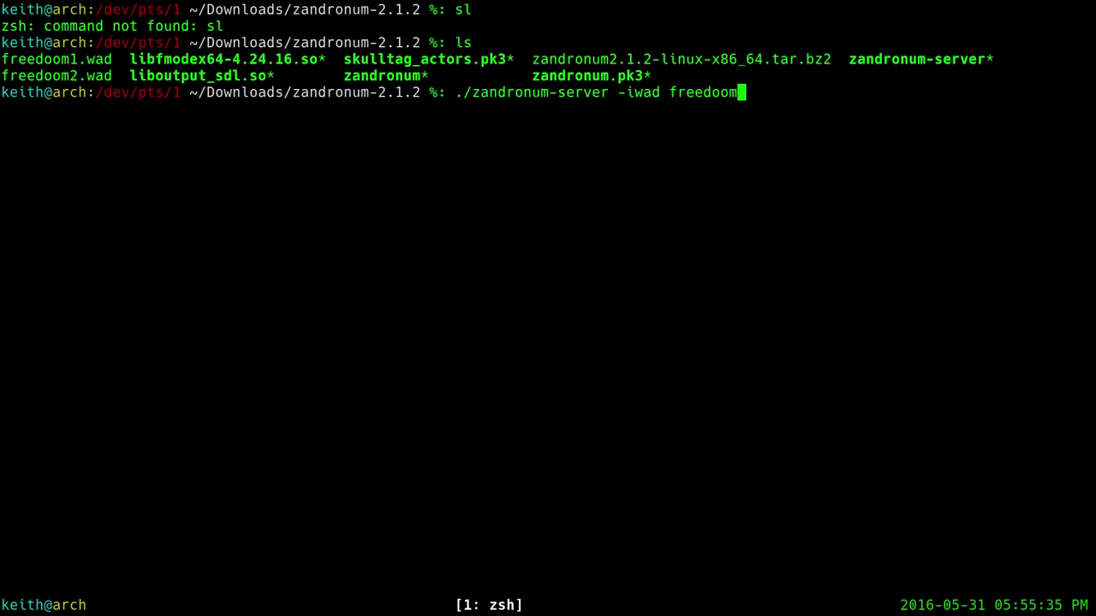
pyautogui.press('Return')
pyautogui.press('Return')
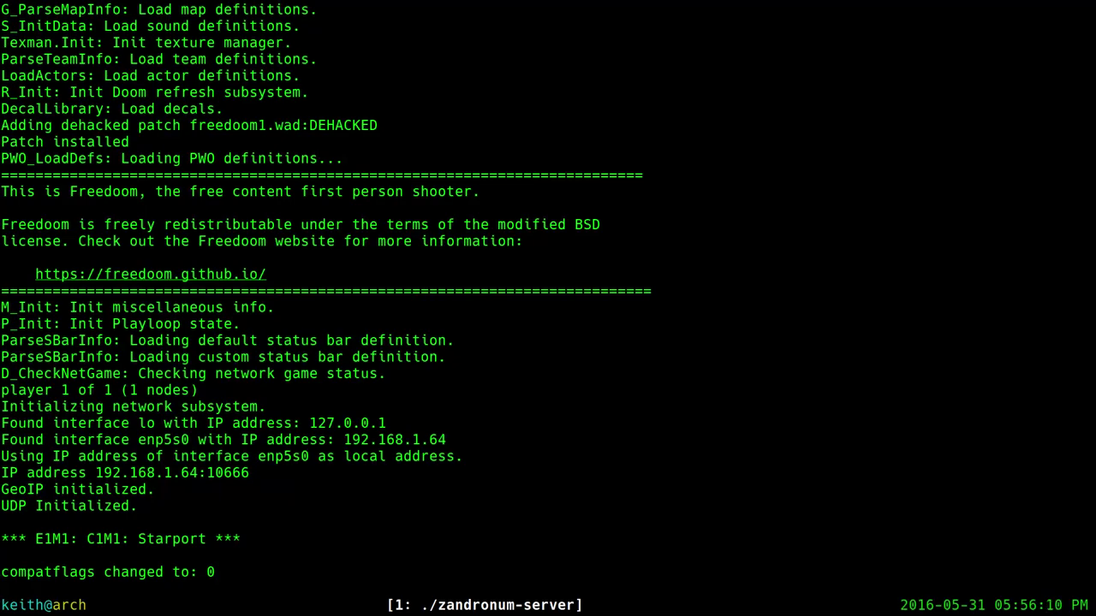
# Open a second shell pane below the server and list the Zandronum folder.
pyautogui.hotkey('ctrl', 'c')
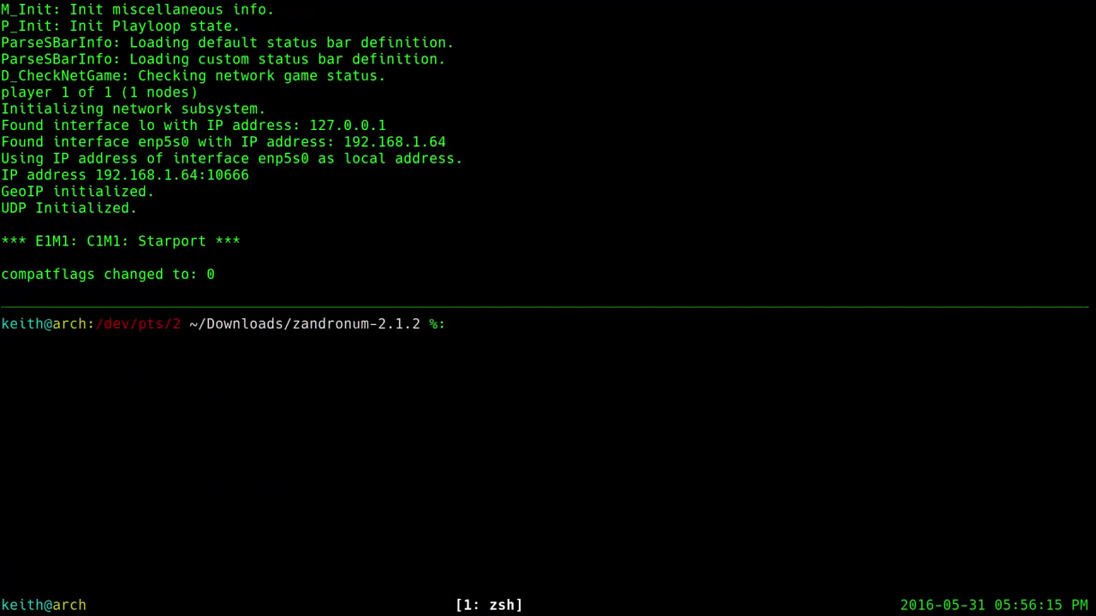
pyautogui.write('./z')
pyautogui.press('BackSpace')
pyautogui.press('BackSpace')
pyautogui.press('BackSpace')
pyautogui.write('ls')
pyautogui.press('Return')
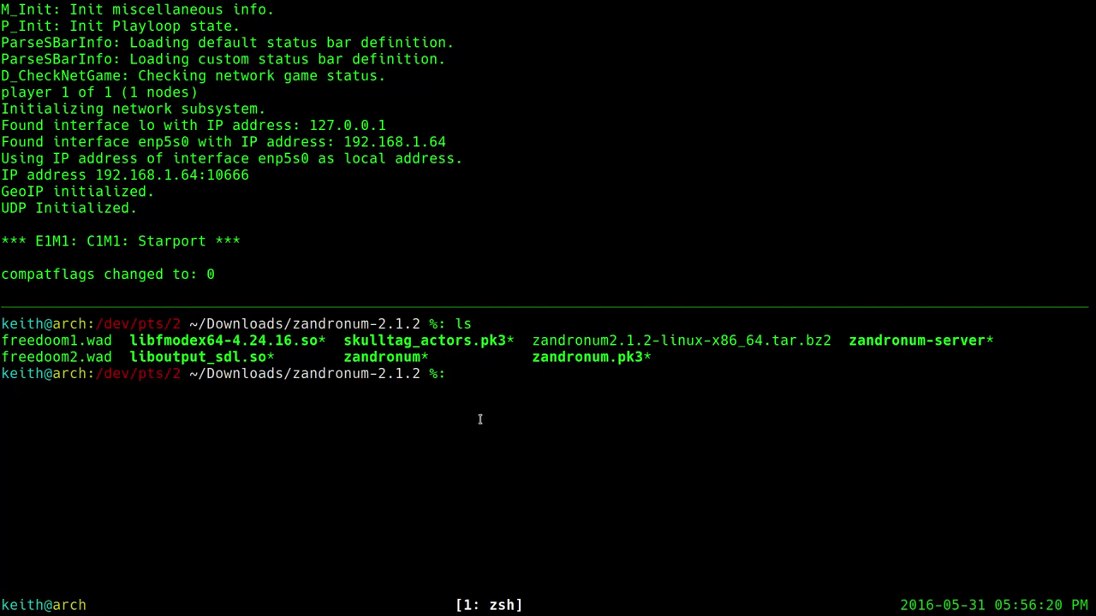
# Turn the recalled server command into ./zandronum -iwad freedoom1.wad +connect localhost.
pyautogui.write('./zan')
pyautogui.press('Tab')
pyautogui.write('-iwad')
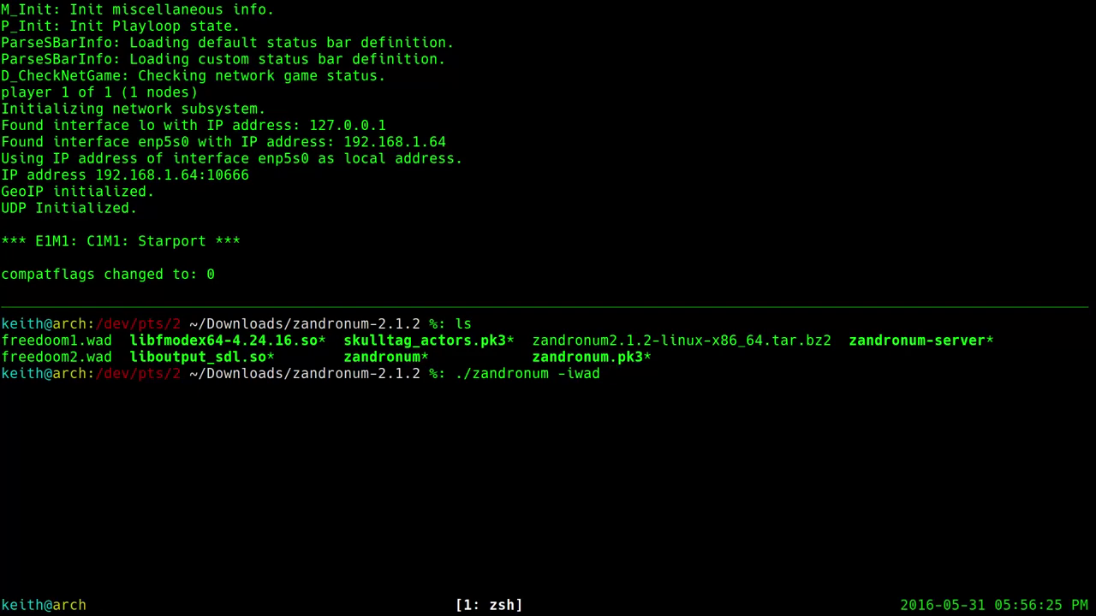
pyautogui.press('Up')
pyautogui.press('Up')
pyautogui.press('Left')
pyautogui.press('Left')
pyautogui.press('Left')
pyautogui.press('Left')
pyautogui.press('Left')
pyautogui.press('Left')
pyautogui.press('Left')
pyautogui.press('Left')
pyautogui.press('Left')
pyautogui.press('Left')
pyautogui.press('Left')
pyautogui.press('Left')
pyautogui.press('Left')
pyautogui.press('Left')
pyautogui.press('Left')
pyautogui.press('Left')
pyautogui.press('Left')
pyautogui.press('Left')
pyautogui.press('Left')
pyautogui.press('Left')
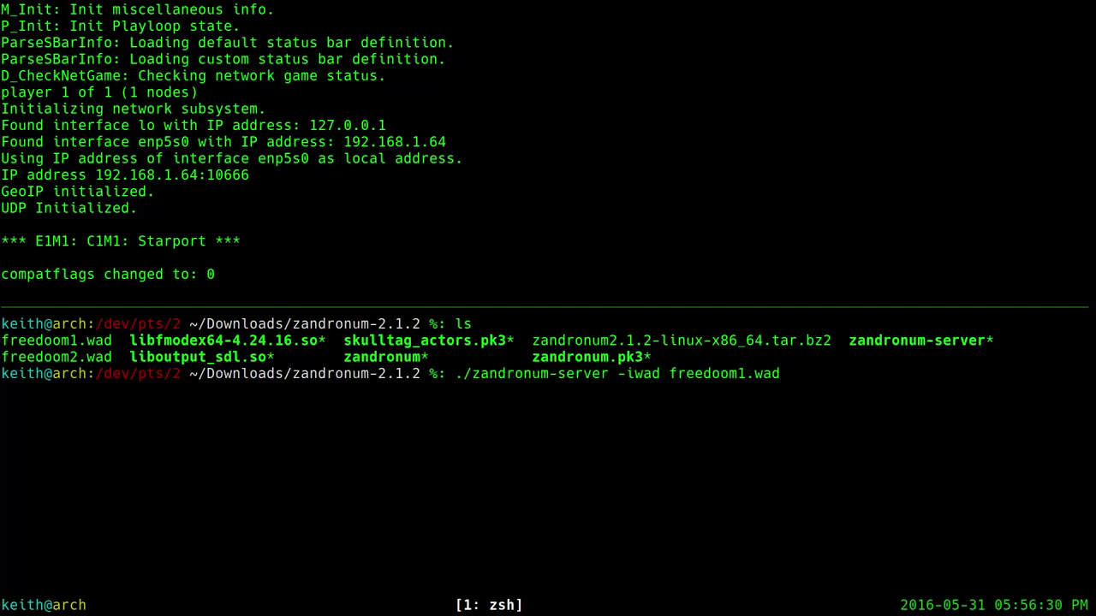
pyautogui.press('Right')
pyautogui.press('BackSpace')
pyautogui.press('BackSpace')
pyautogui.press('BackSpace')
pyautogui.press('BackSpace')
pyautogui.press('BackSpace')
pyautogui.press('BackSpace')
pyautogui.press('BackSpace')
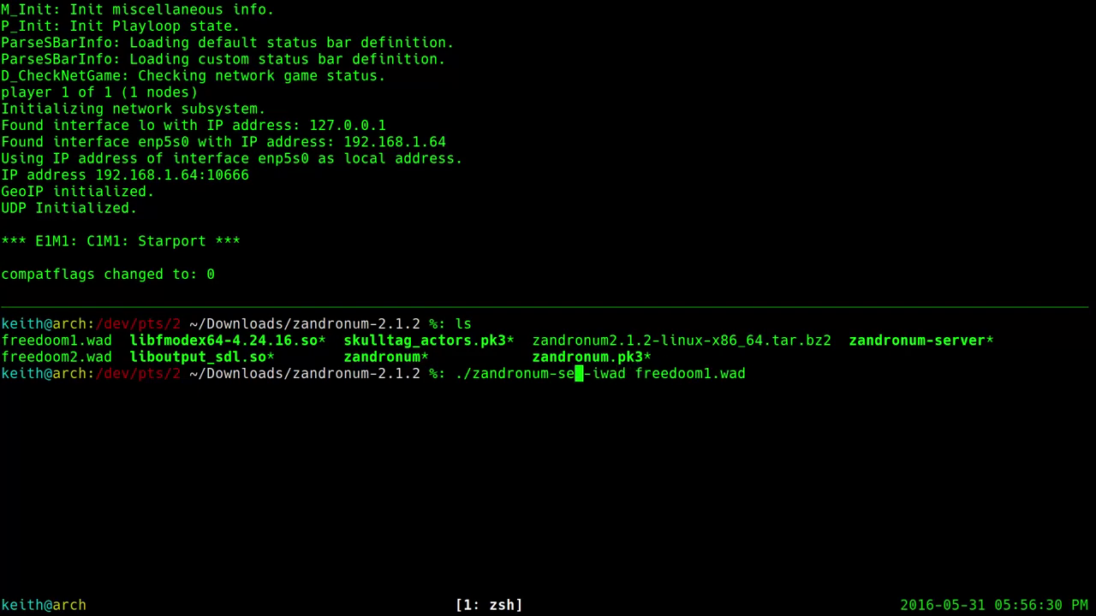
pyautogui.press('End')
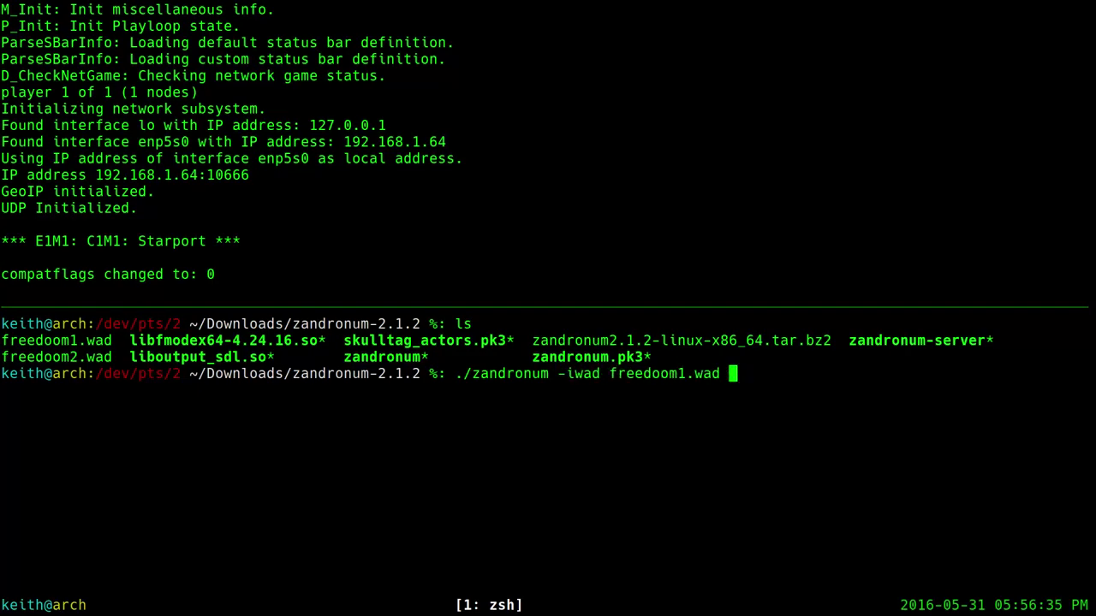
pyautogui.write('+connect localhost')
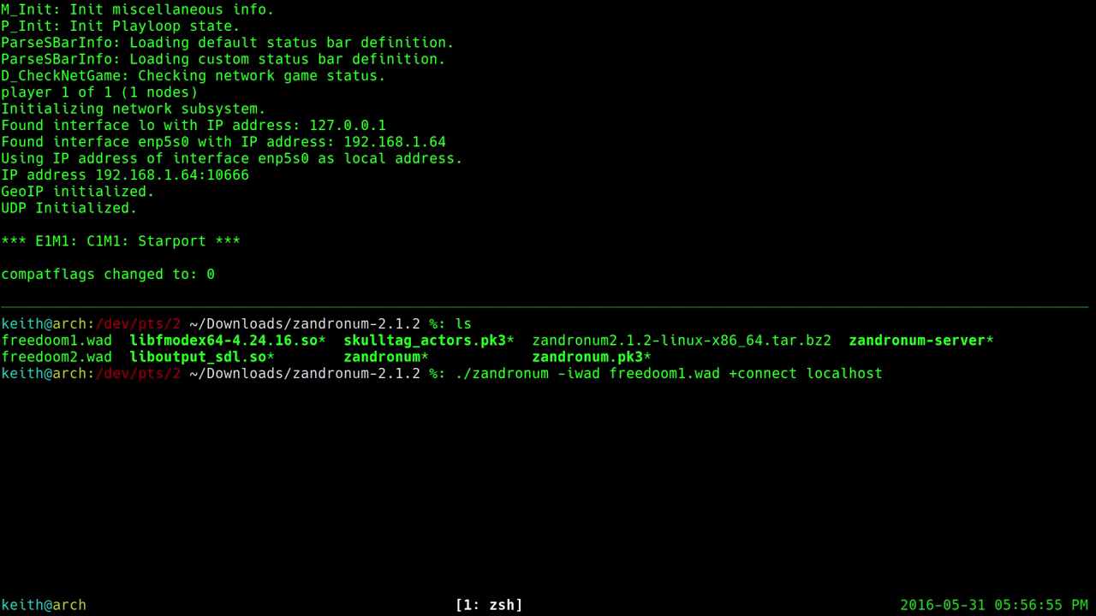
# Launch the client on localhost and join E1M1 Starport as a player.
pyautogui.press('Return')
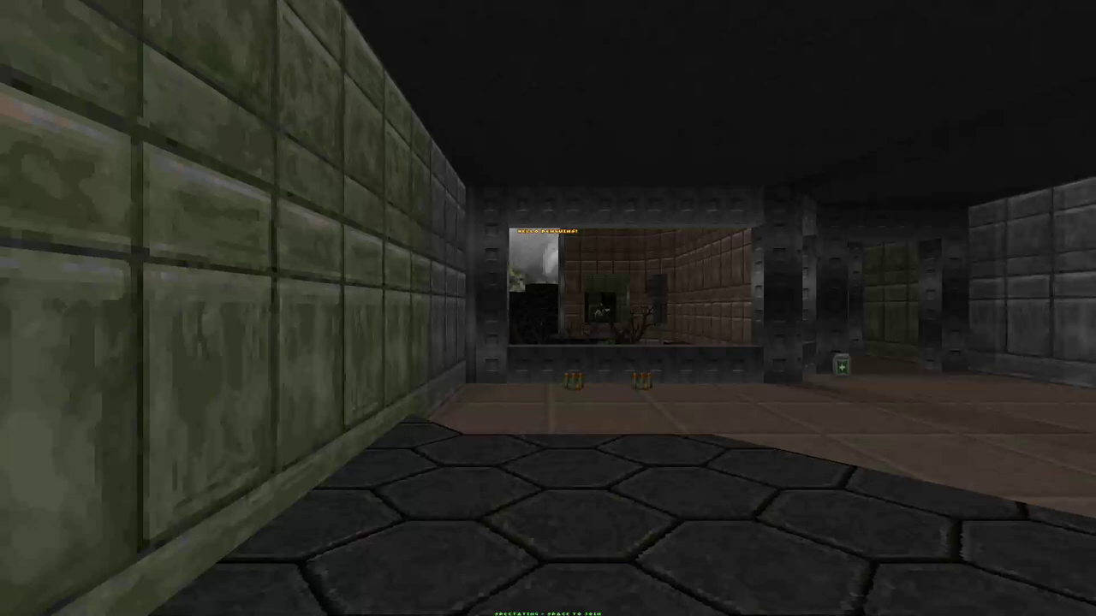
pyautogui.press('Escape')
pyautogui.press('Escape')
pyautogui.press('w')
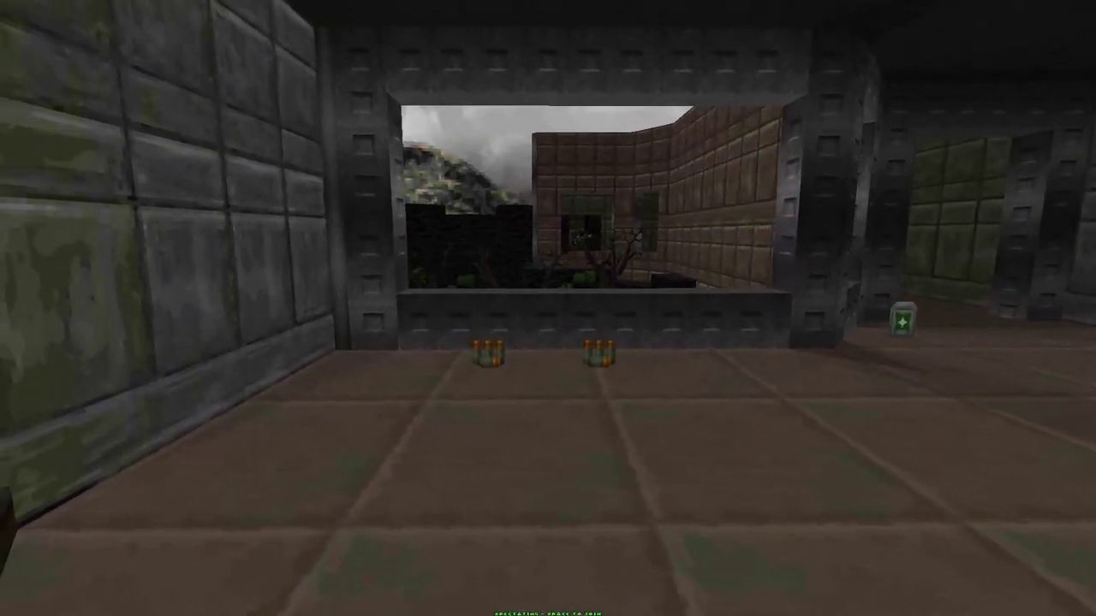
pyautogui.press('space')
pyautogui.press('Return')
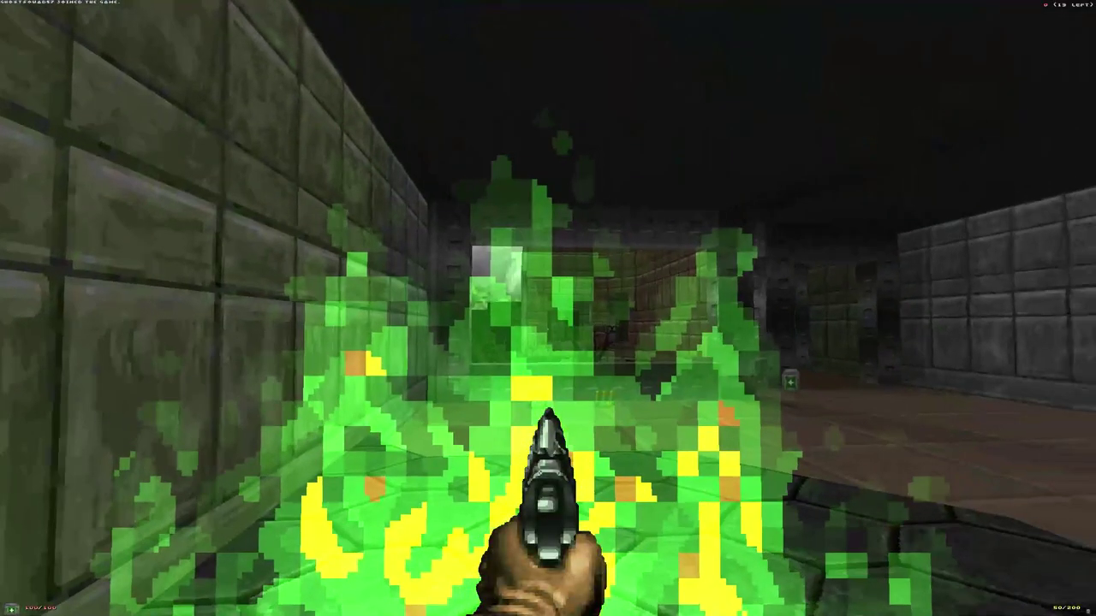
# Fight down the green corridor, shooting zombies on the way to the switch door.
pyautogui.press('w')
pyautogui.press('Right')
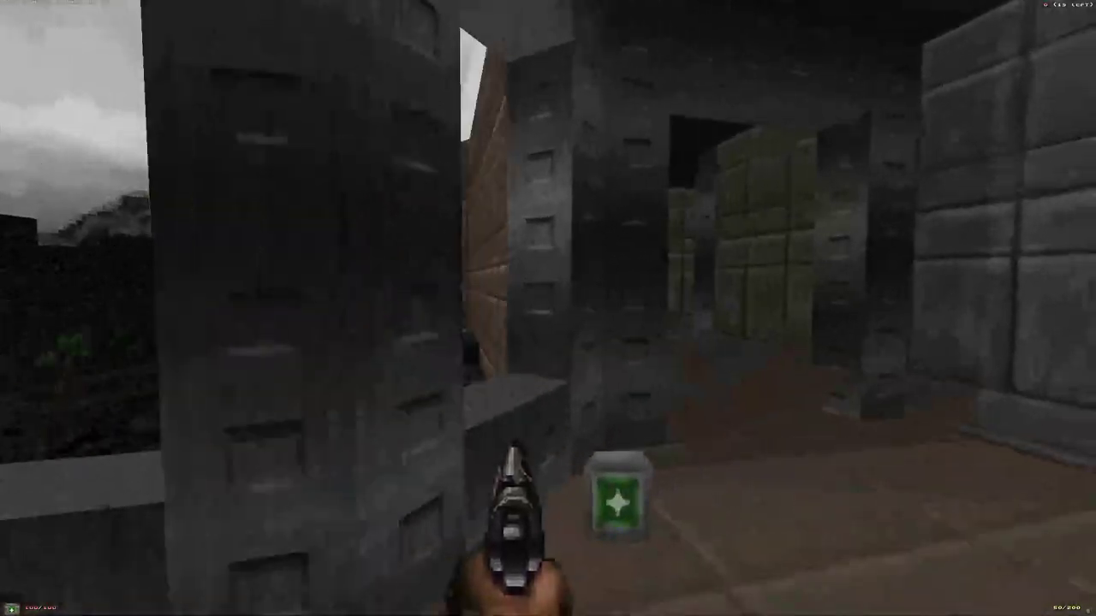
pyautogui.press('w')
pyautogui.press('ctrl')
pyautogui.press('ctrl')
pyautogui.press('Left')
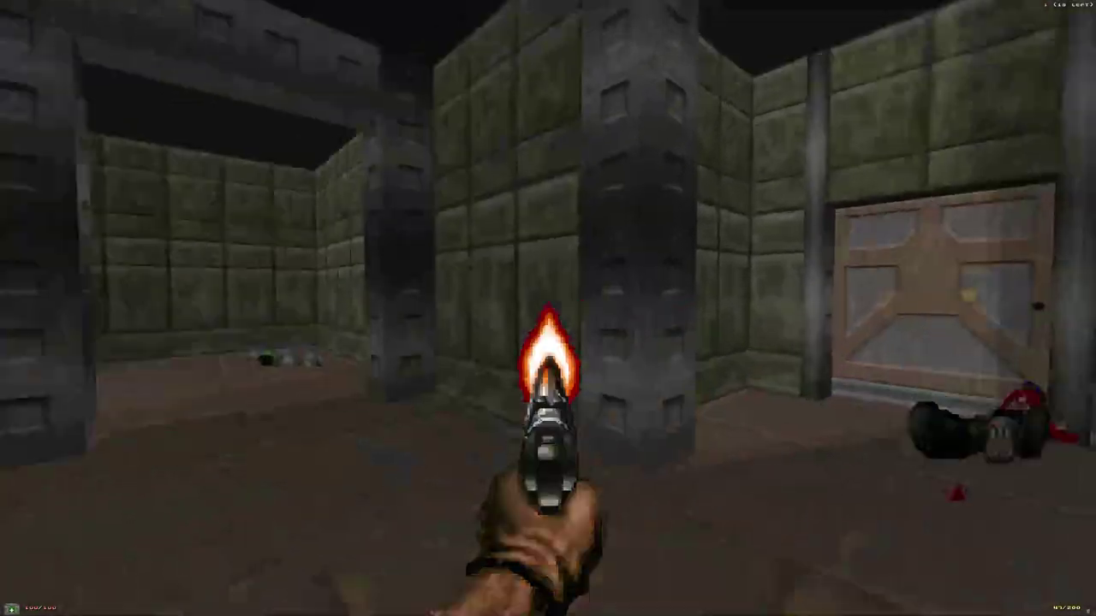
pyautogui.press('w')
pyautogui.press('ctrl')
pyautogui.press('w')
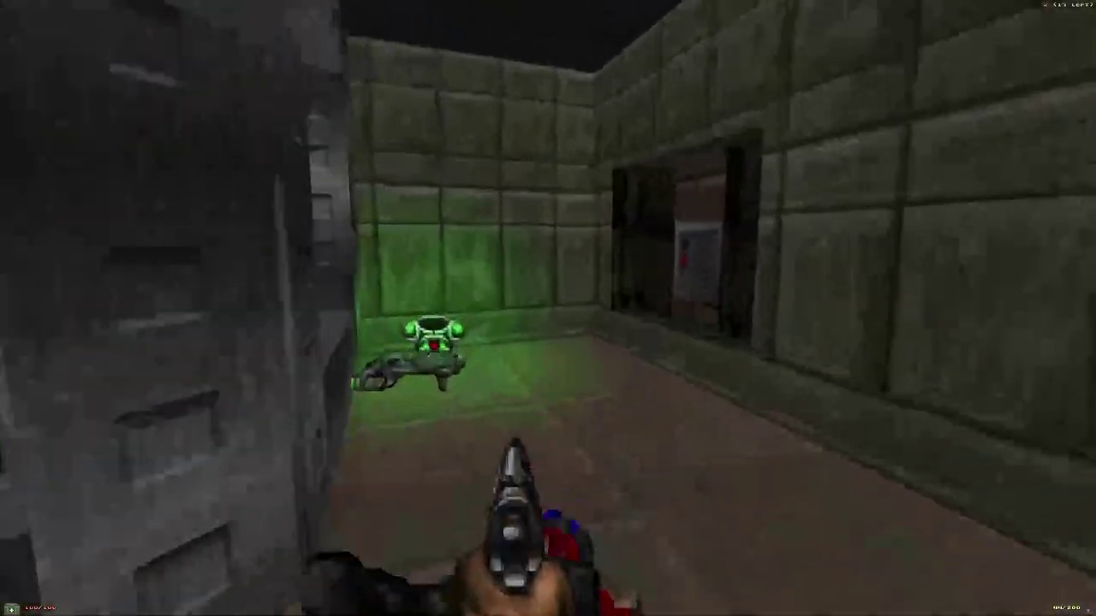
pyautogui.press('Right')
pyautogui.press('w')
pyautogui.press('Left')
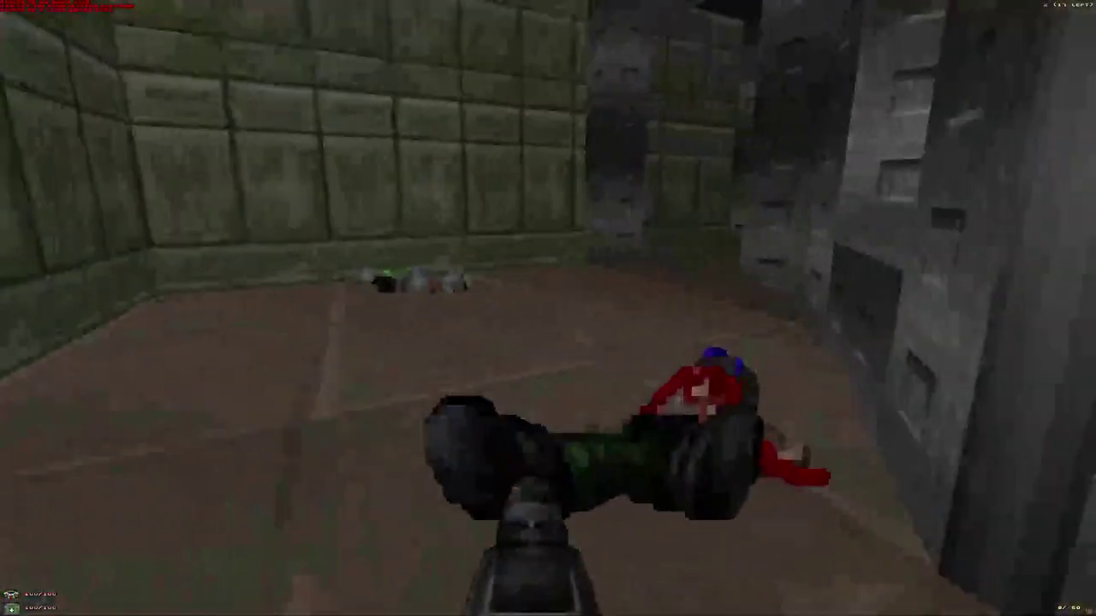
pyautogui.press('w')
# Clear the grey room's zombies and continue past the medkit into the hex-floored room.
pyautogui.press('w')
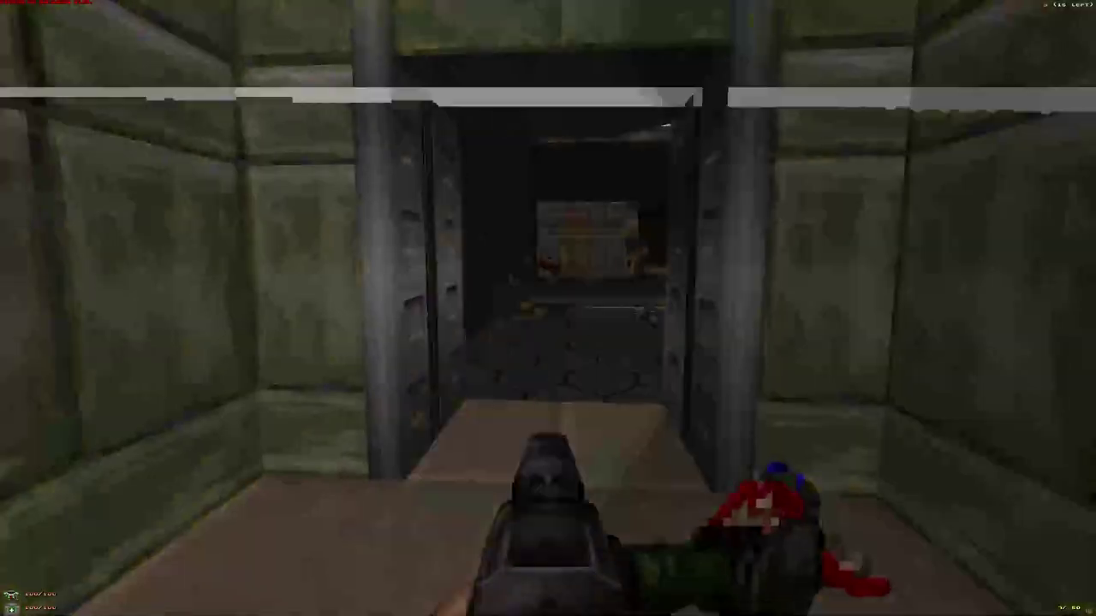
pyautogui.press('w')
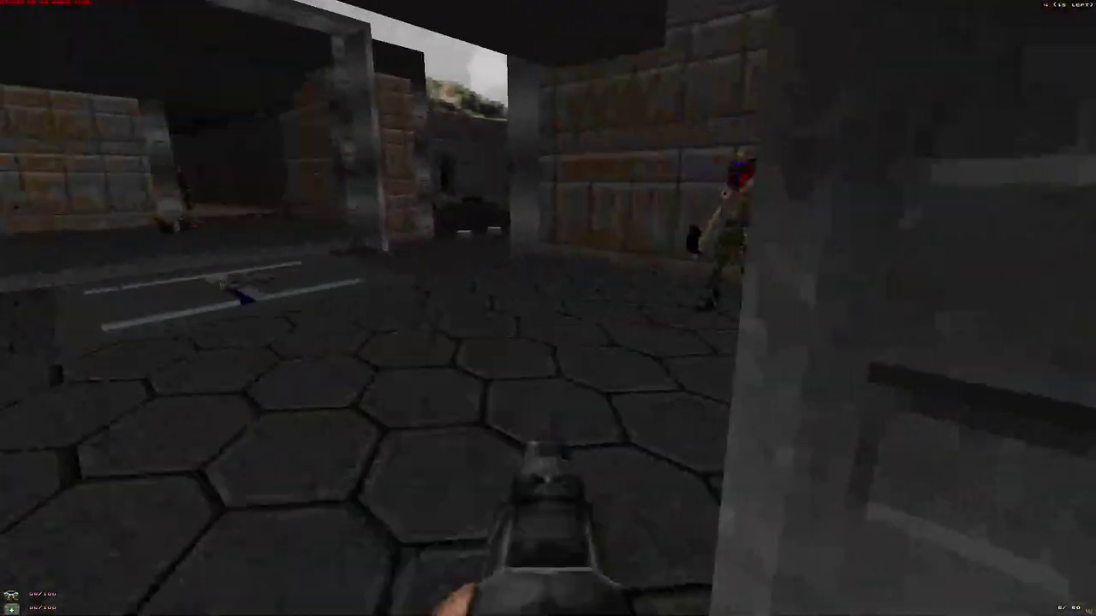
pyautogui.press('Right')
pyautogui.press('ctrl')
pyautogui.press('Left')
pyautogui.press('w')
pyautogui.press('Right')
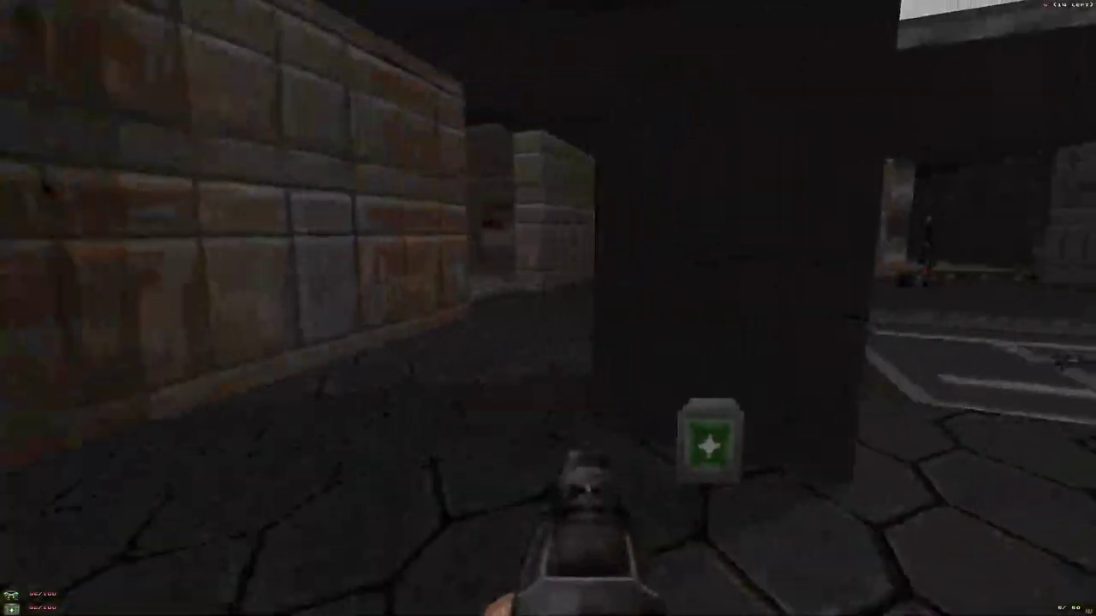
pyautogui.press('w')
pyautogui.press('ctrl')
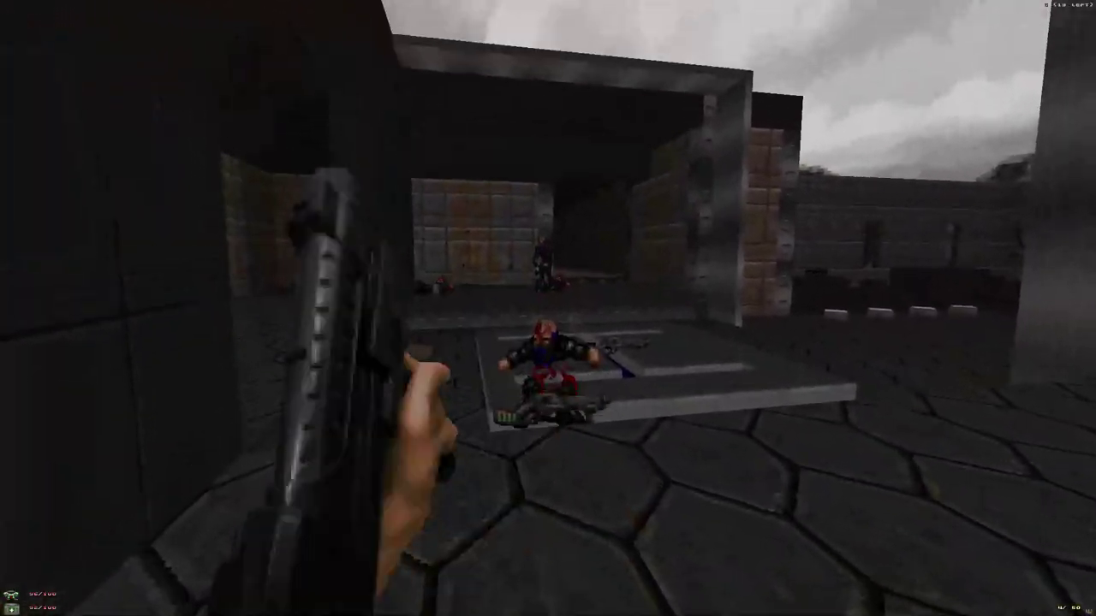
pyautogui.press('Left')
pyautogui.press('w')
pyautogui.press('w')
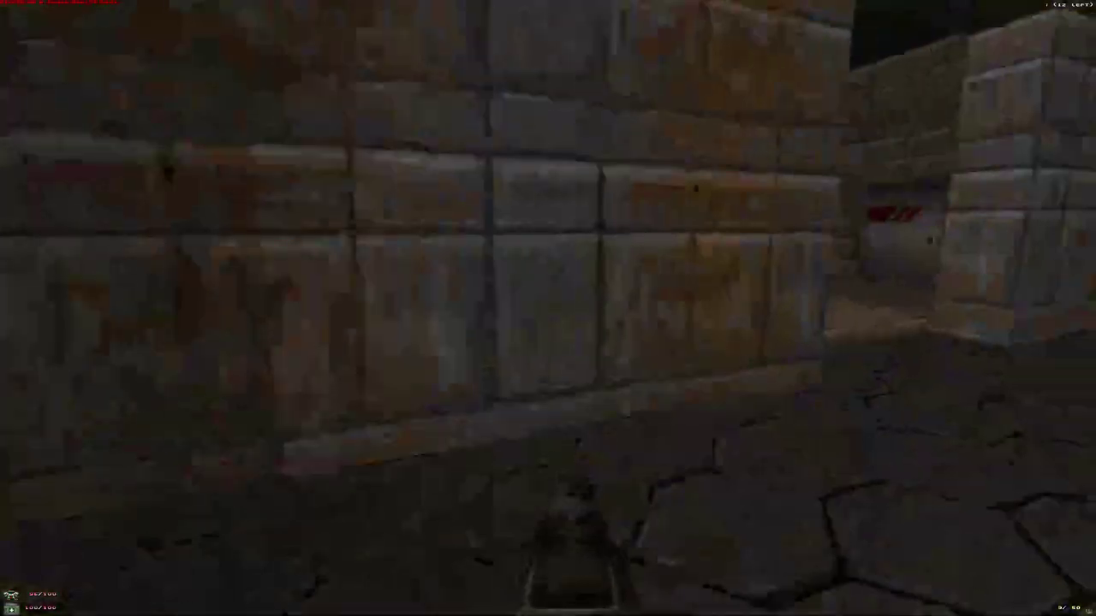
pyautogui.press('Right')
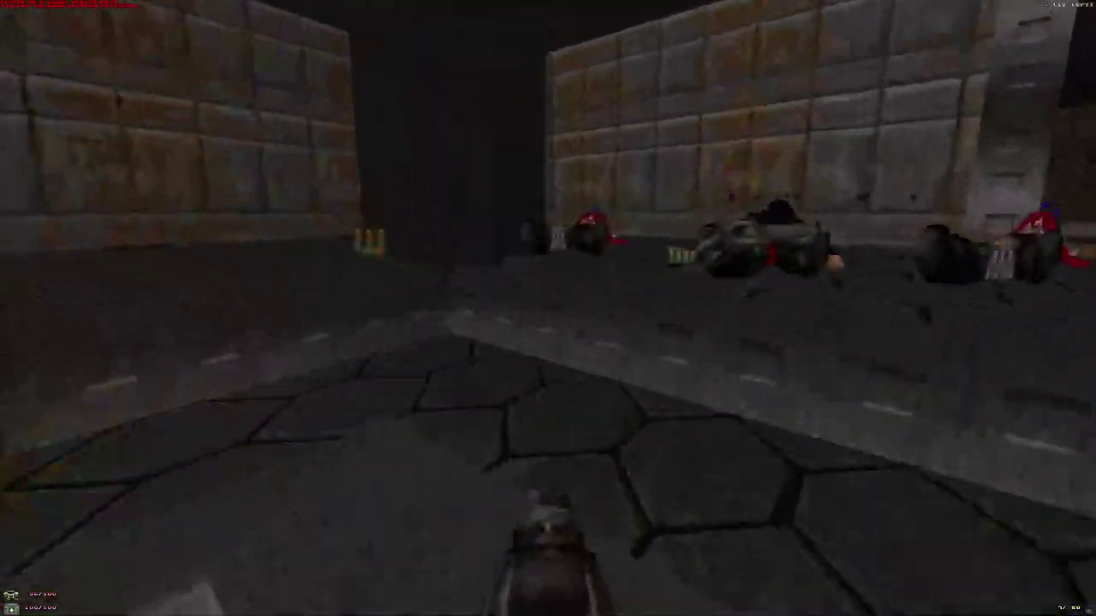
pyautogui.press('Right')
# Choose Quit Game from the game's main menu.
pyautogui.press('Escape')
pyautogui.press('Up')
pyautogui.press('Return')
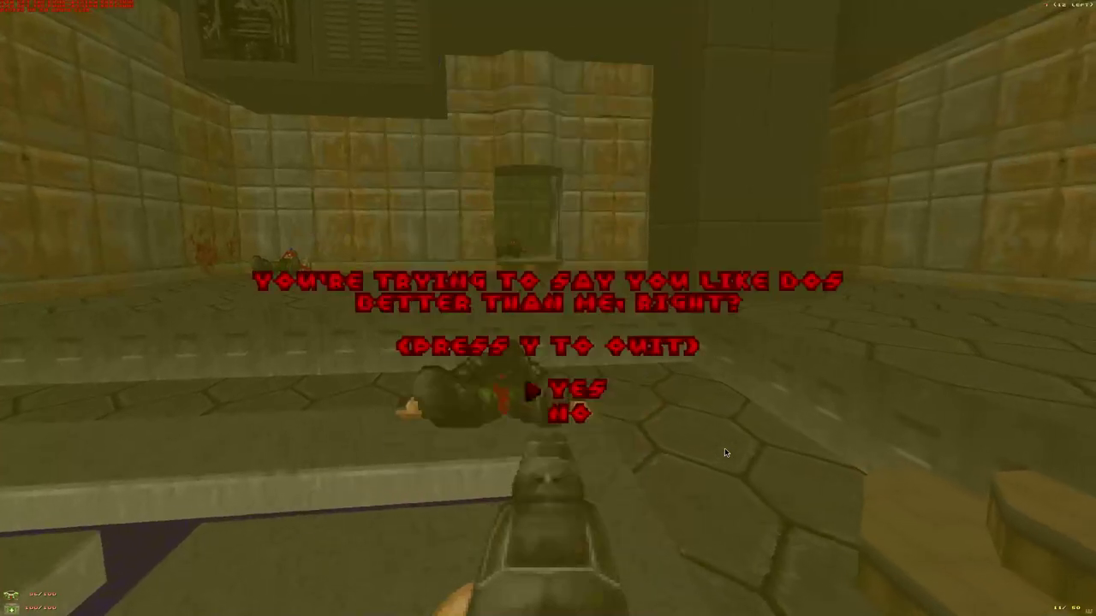
# Confirm leaving the game and stop the Zandronum server with quit.
pyautogui.press('y')
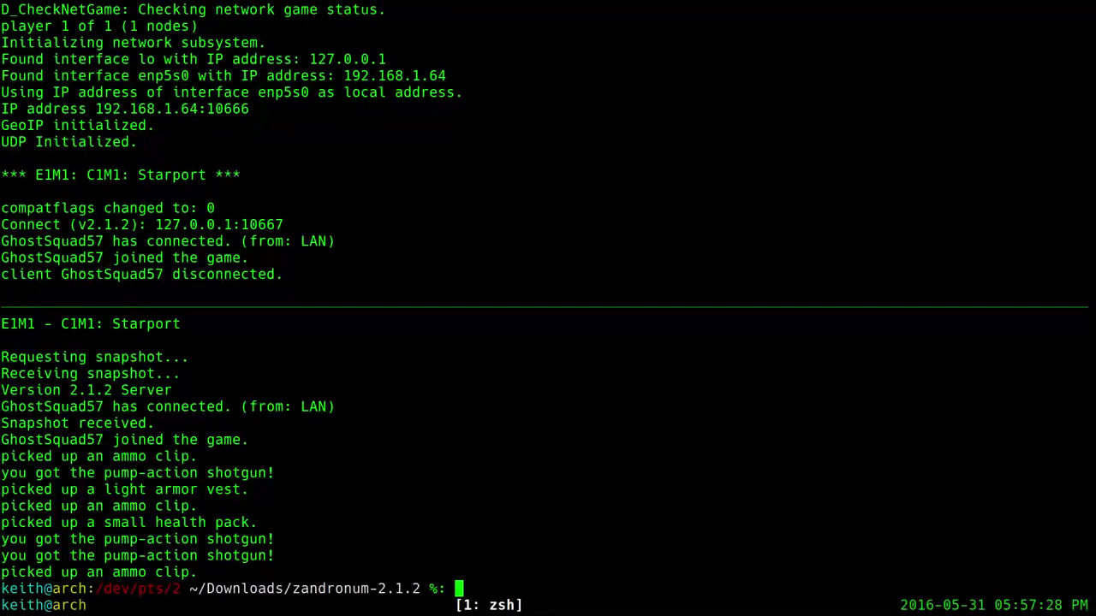
pyautogui.click(458, 202)
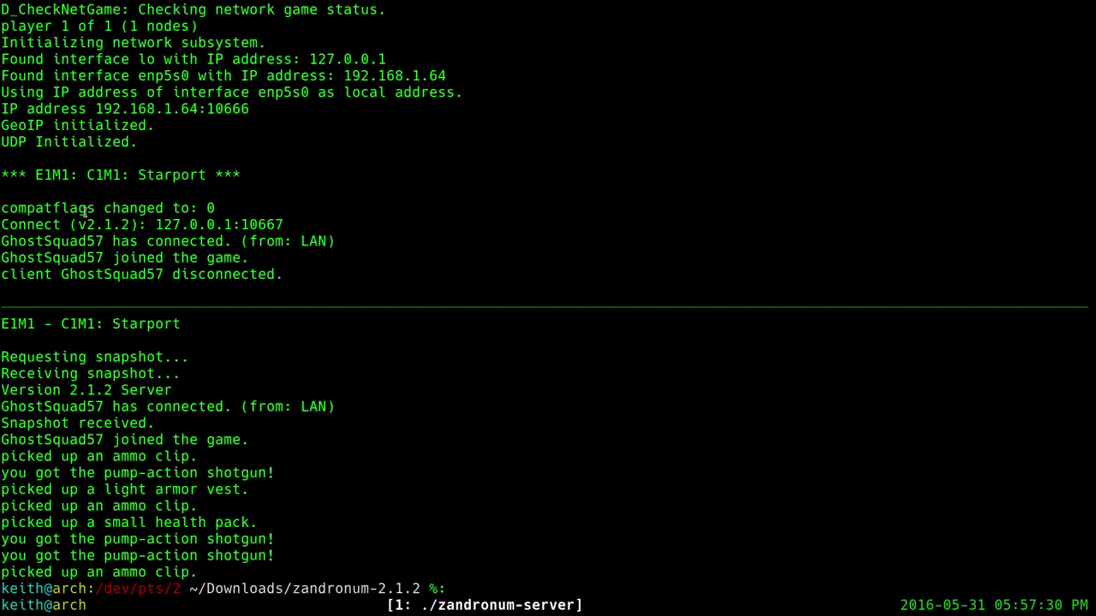
pyautogui.write('quit')
pyautogui.press('Return')
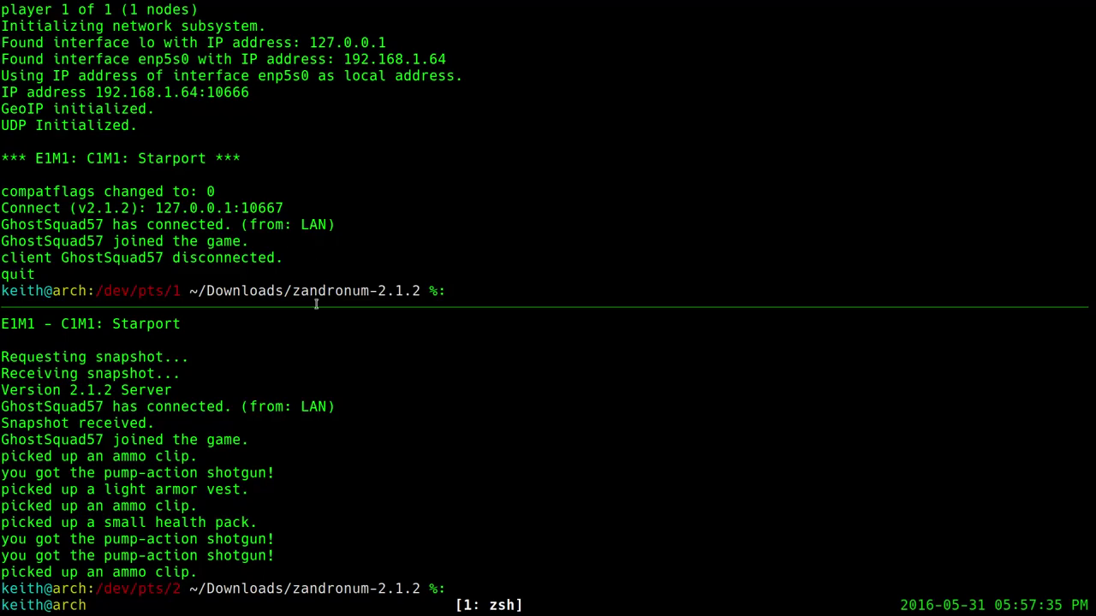
# Close the lower pane's shell with exit.
pyautogui.click(309, 449)
pyautogui.write('exit')
pyautogui.press('Return')
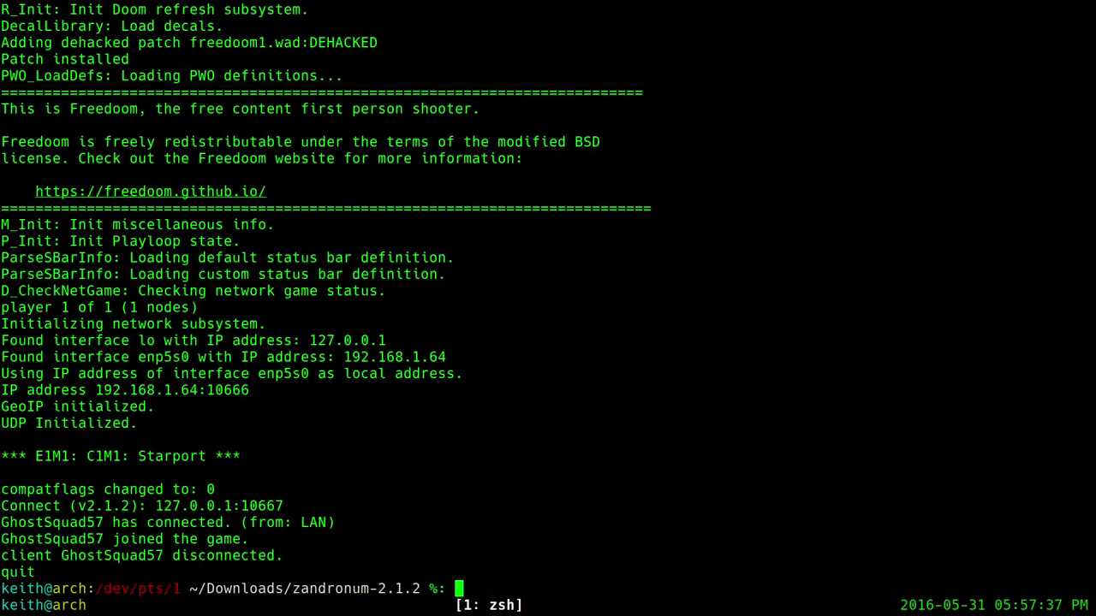
# Clear the terminal and bring up the Port Forwarding wiki page in Chrome.
pyautogui.hotkey('ctrl', 'l')
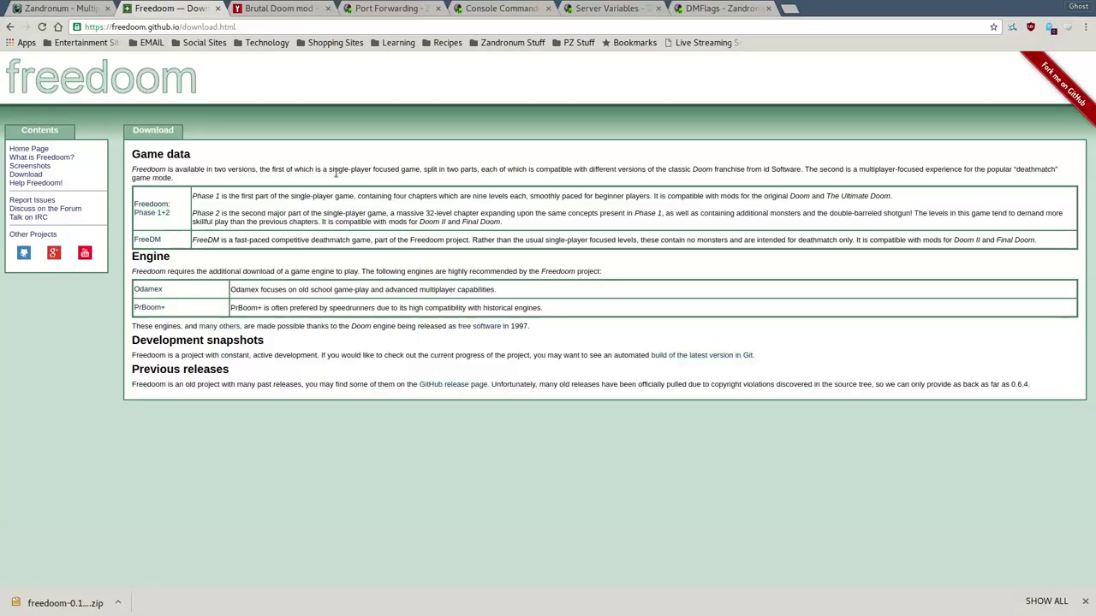
pyautogui.click(430, 6)
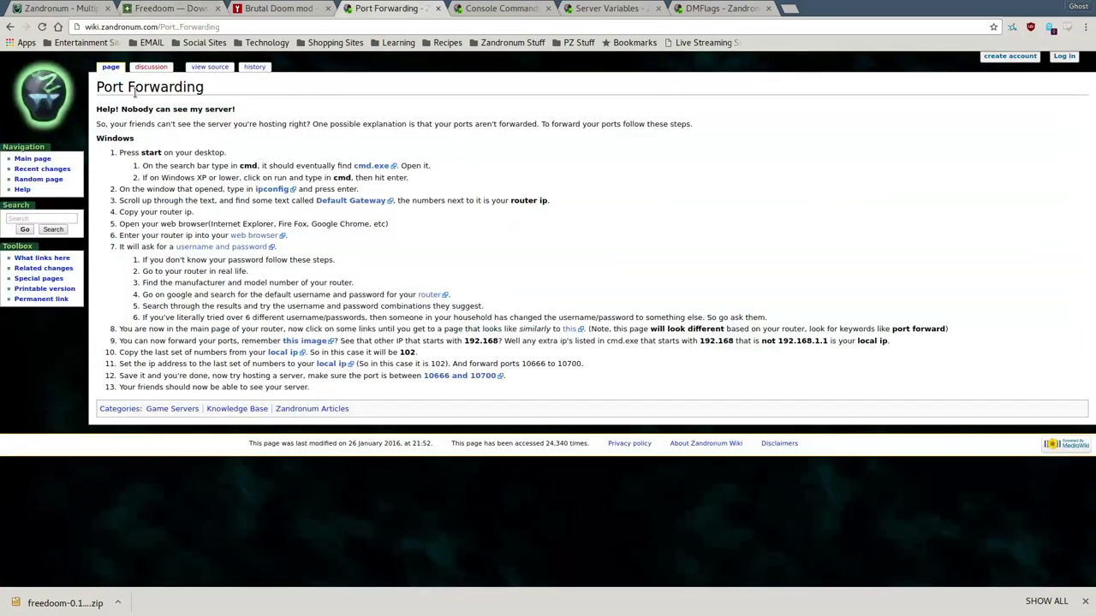